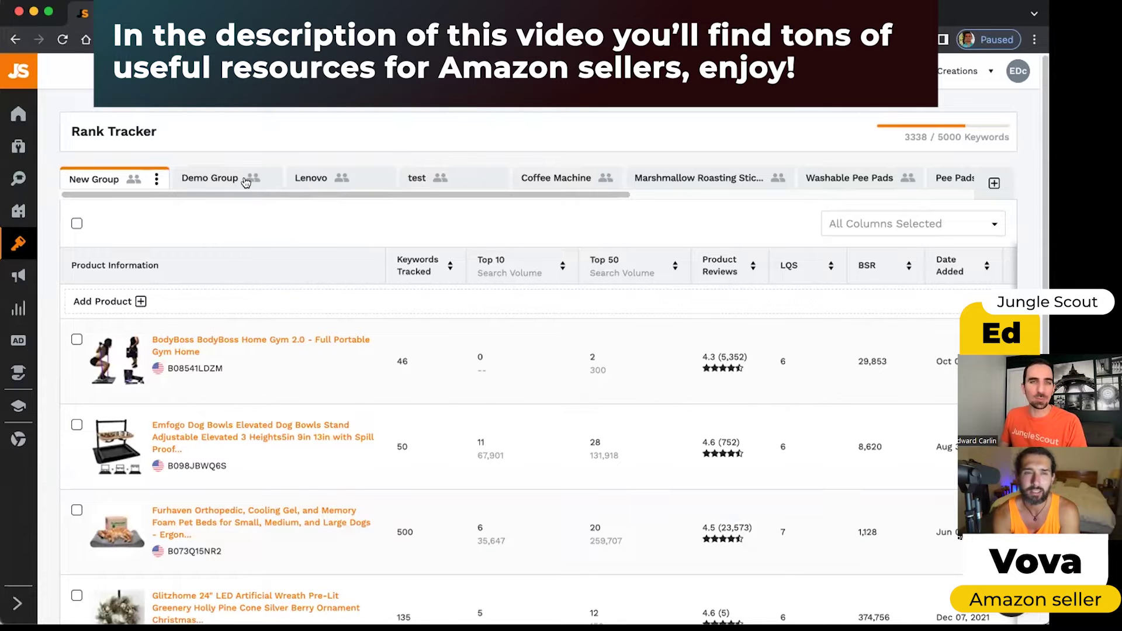
# Open the keyword details of the SincoPet washable dog pee pads product in the Washable Pee Pads group and view its ranking chart.
pyautogui.click(845, 182)
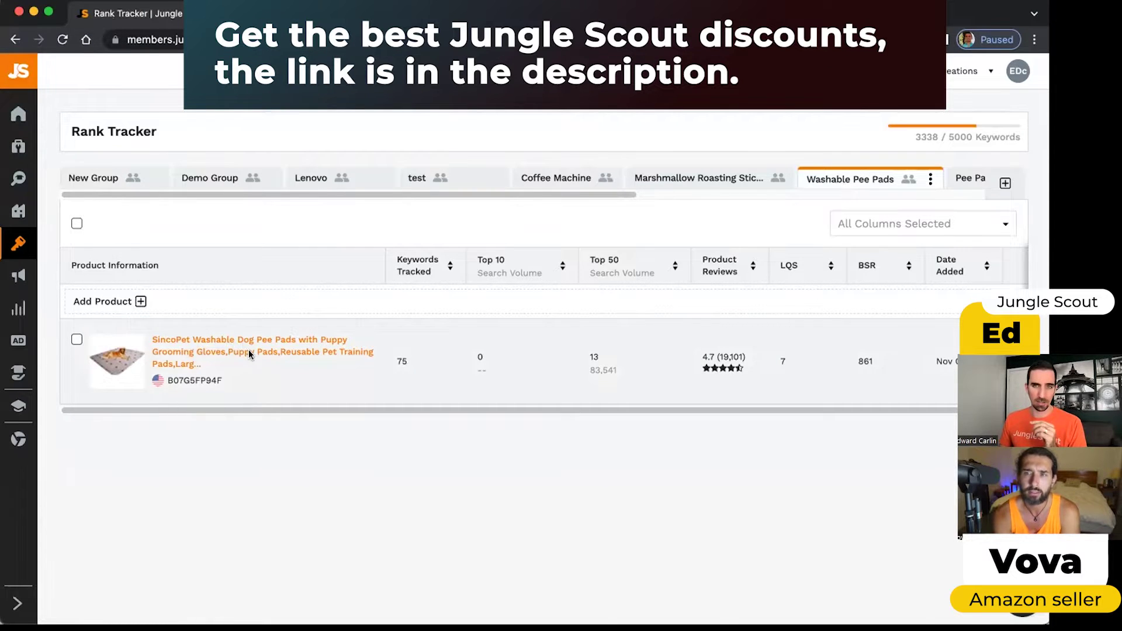
pyautogui.click(249, 354)
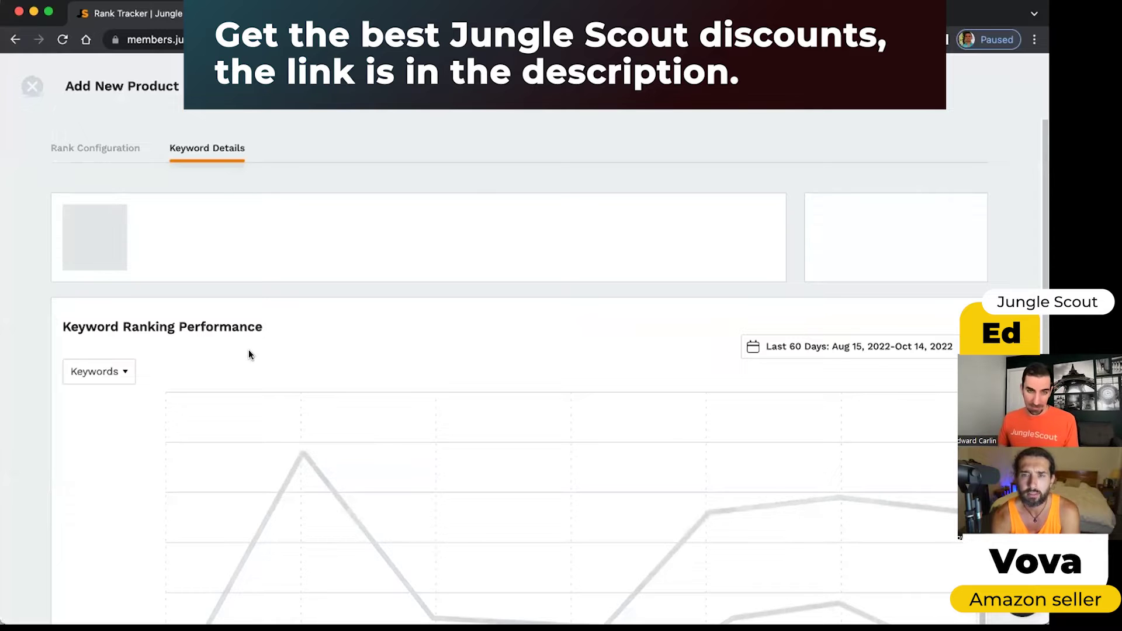
pyautogui.scroll(-1, 90, 243)
pyautogui.scroll(-3, 258, 266)
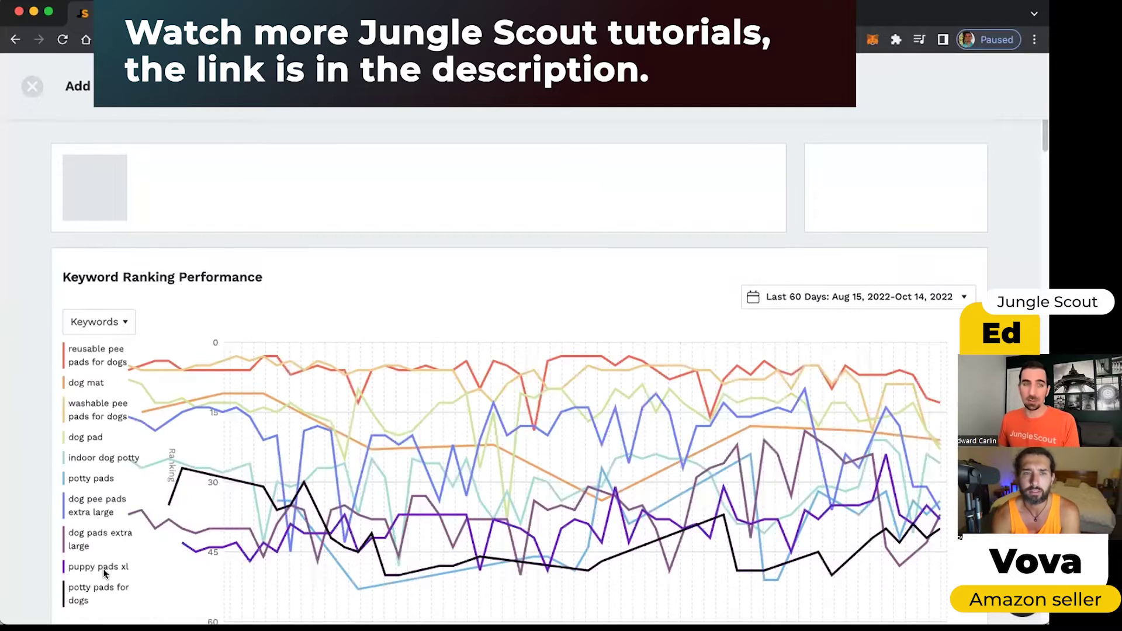
pyautogui.scroll(-2, 99, 330)
pyautogui.scroll(-1, 96, 333)
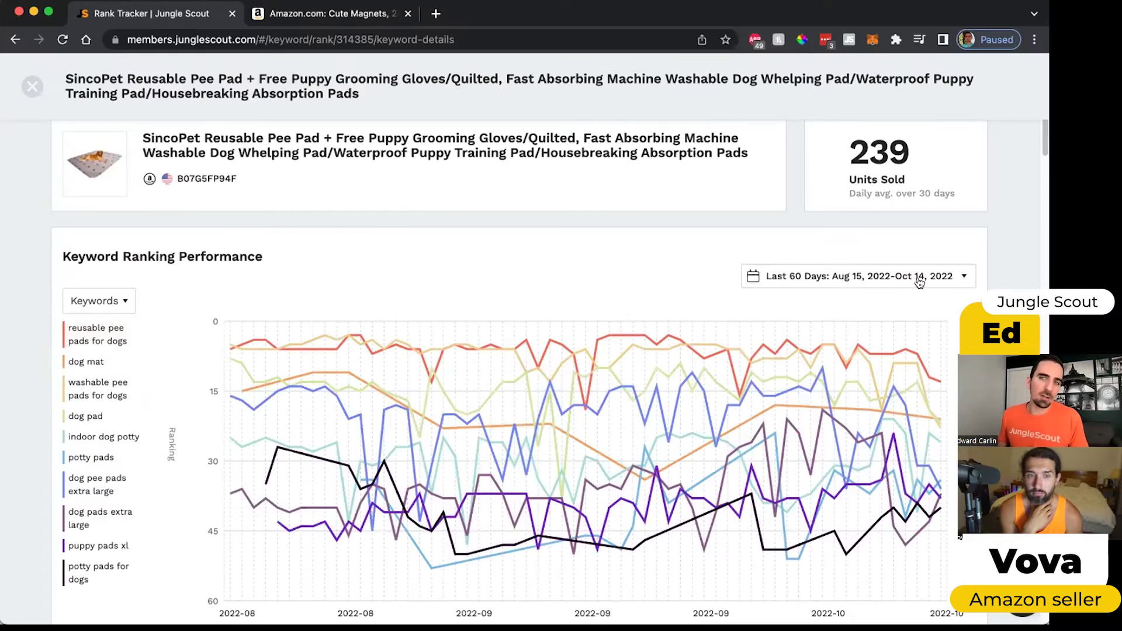
# Look at the date range choices for the Keyword Ranking Performance chart, close them and view the plotted keyword lines.
pyautogui.click(919, 283)
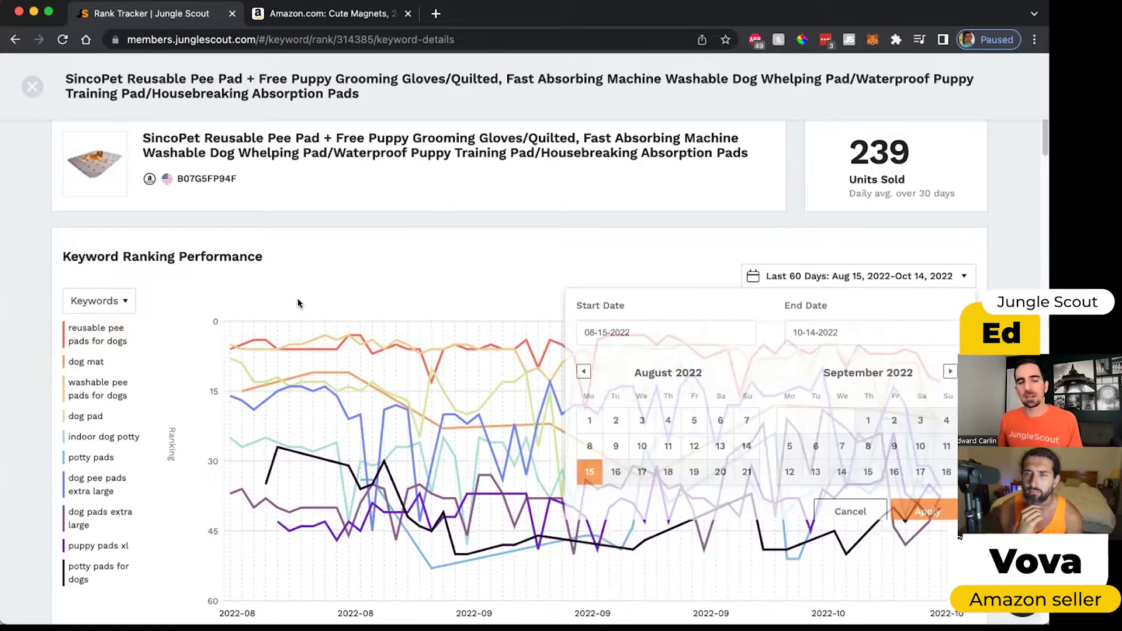
pyautogui.click(290, 302)
pyautogui.scroll(-2, 290, 302)
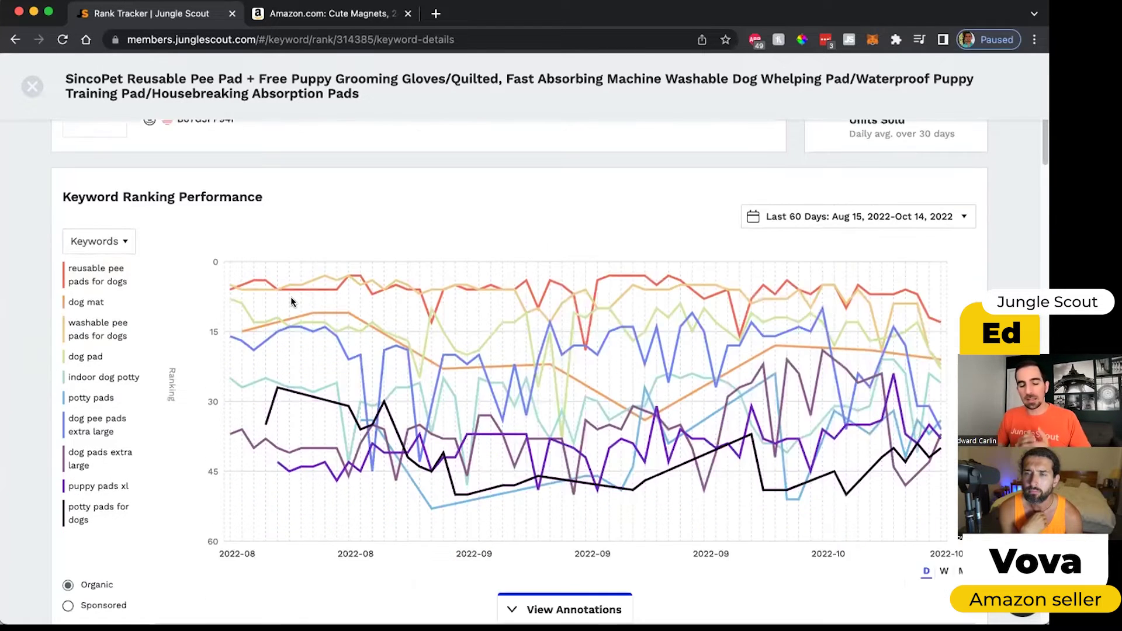
pyautogui.moveTo(291, 302)
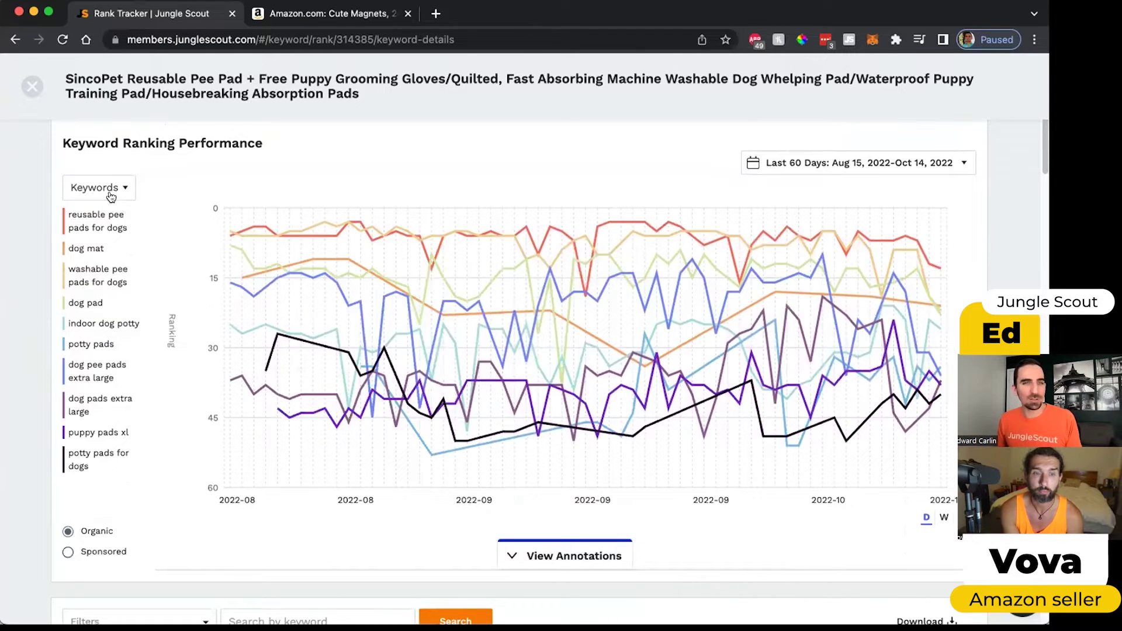
# Review the list of tracked keywords that can be selected for the ranking chart.
pyautogui.click(119, 492)
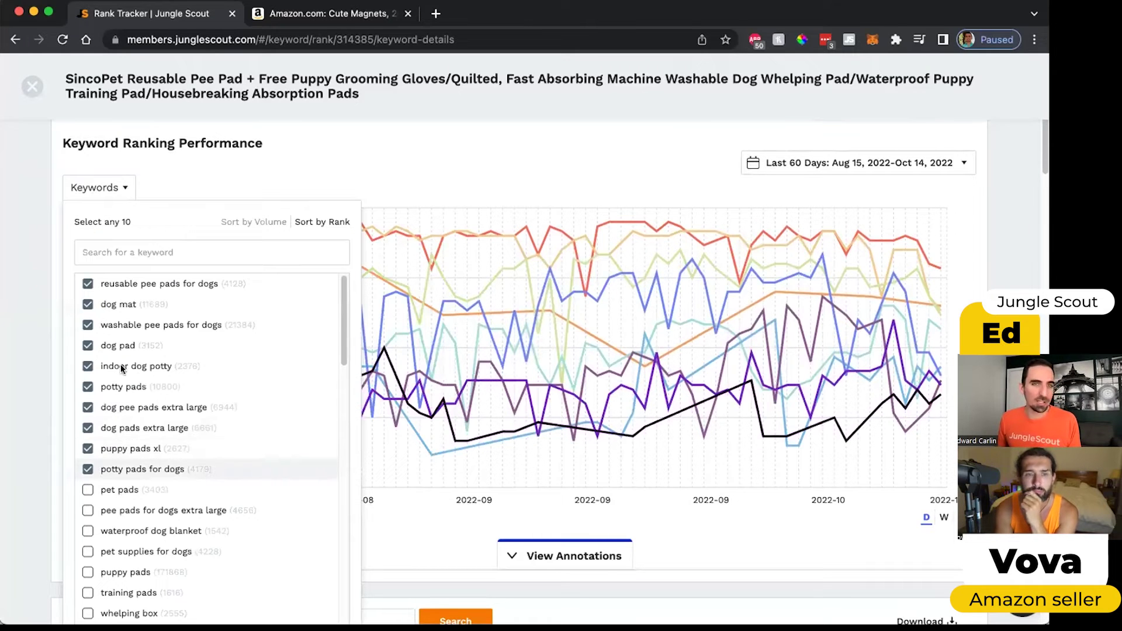
pyautogui.scroll(-10, 331, 272)
pyautogui.scroll(10, 330, 277)
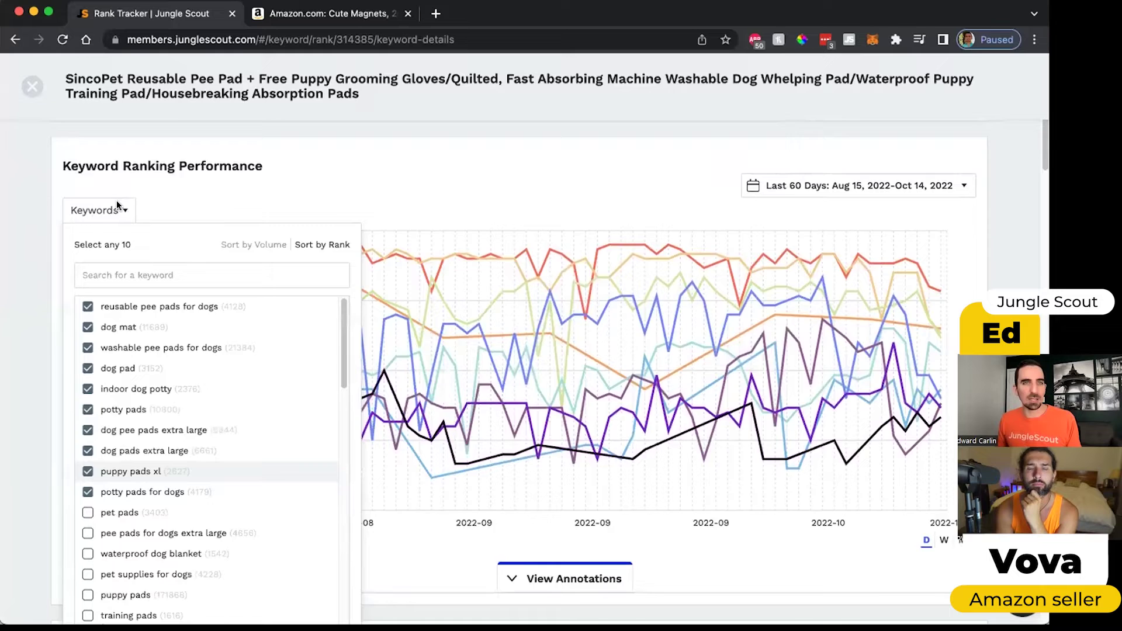
pyautogui.scroll(3, 116, 204)
# Examine the search volume, organic rank and results page of "reusable pee pads for dogs" in the keyword table.
pyautogui.scroll(-10, 118, 290)
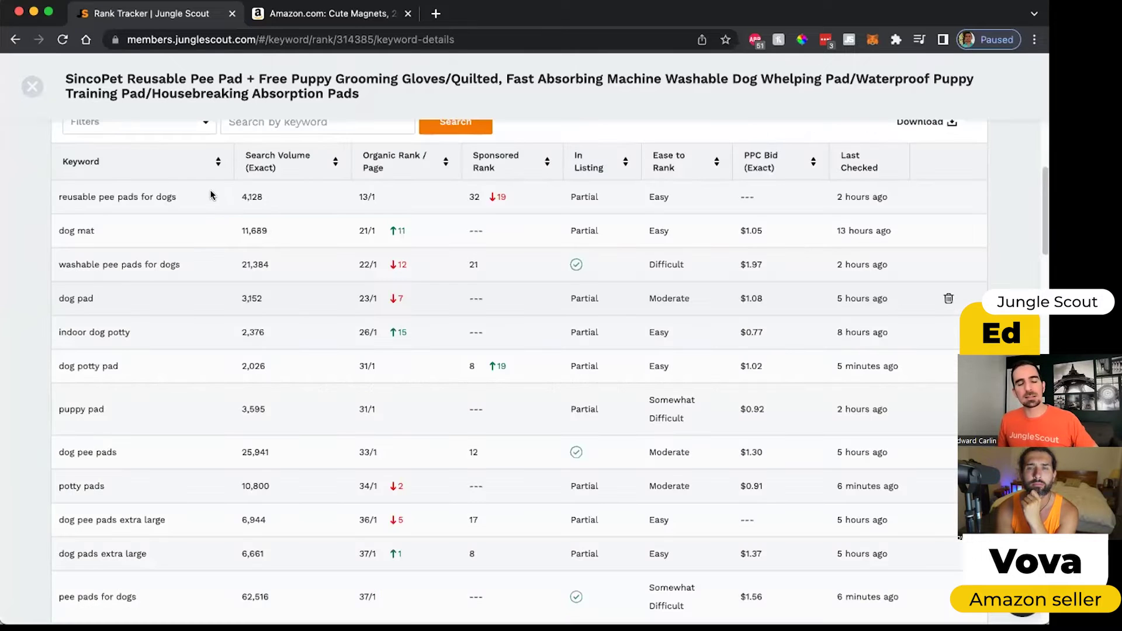
pyautogui.doubleClick(272, 196)
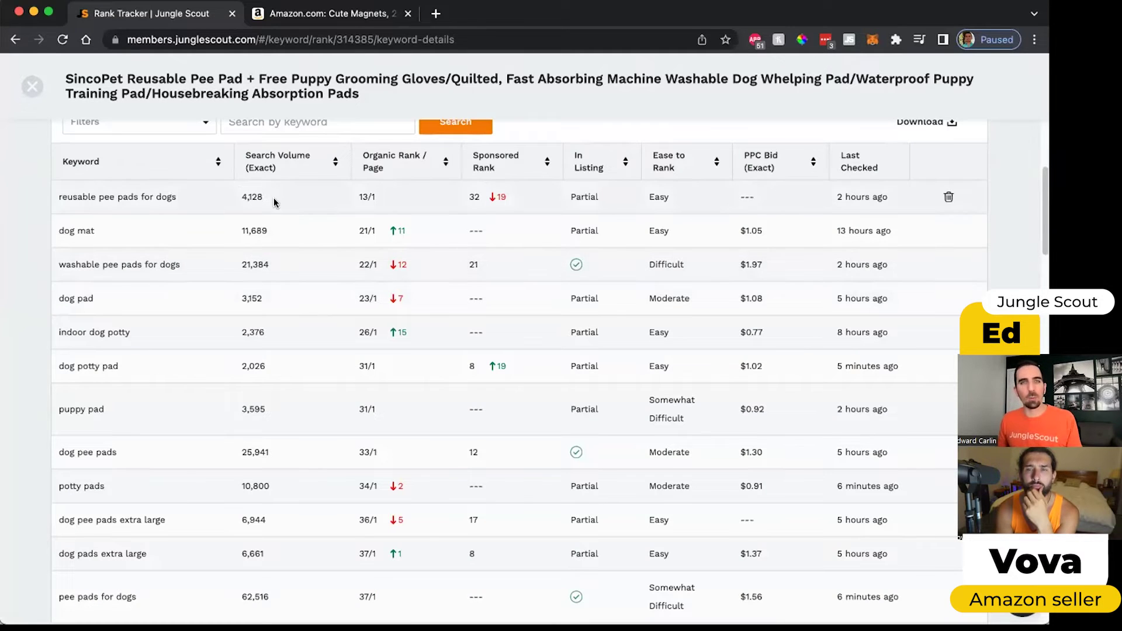
pyautogui.doubleClick(465, 153)
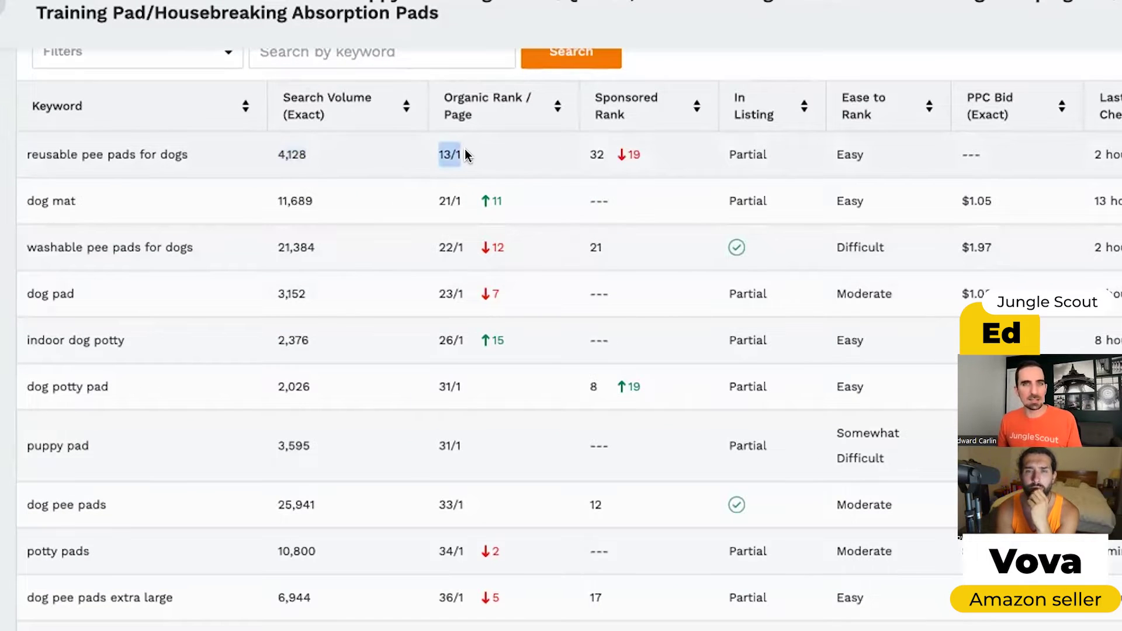
pyautogui.moveTo(474, 108)
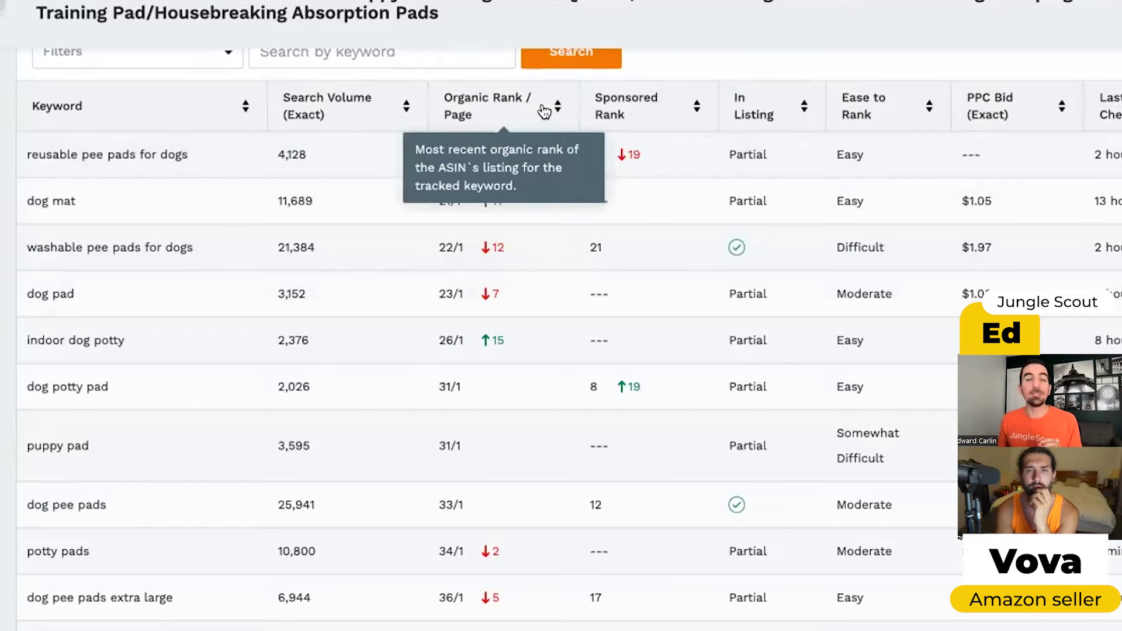
pyautogui.moveTo(24, 155); pyautogui.dragTo(190, 157)
pyautogui.moveTo(433, 151); pyautogui.dragTo(445, 149)
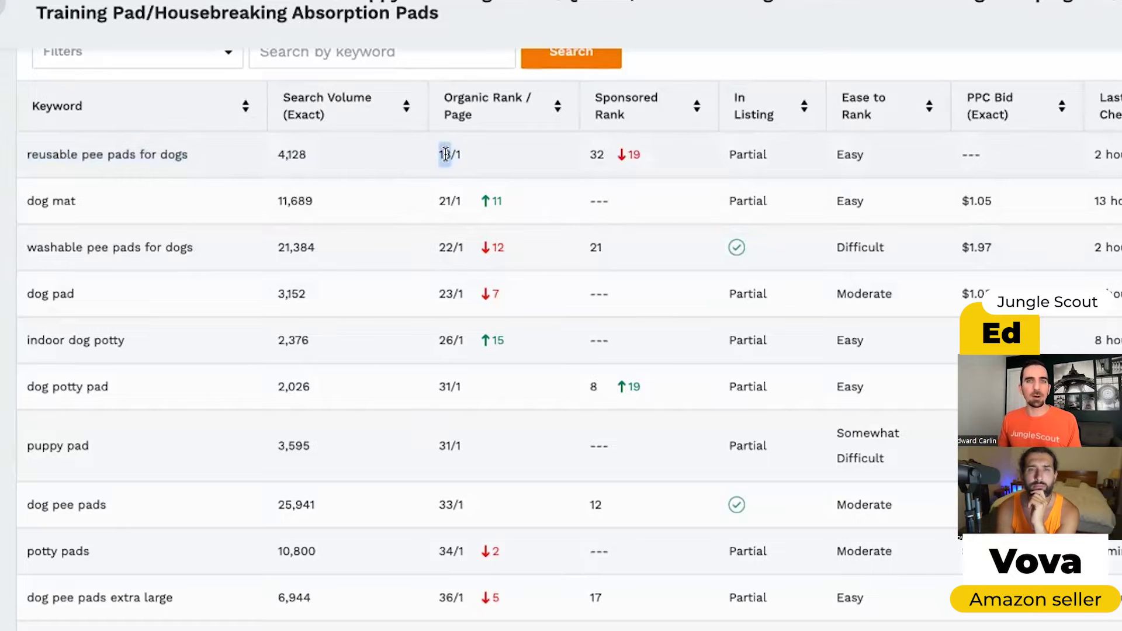
pyautogui.moveTo(457, 155); pyautogui.dragTo(462, 155)
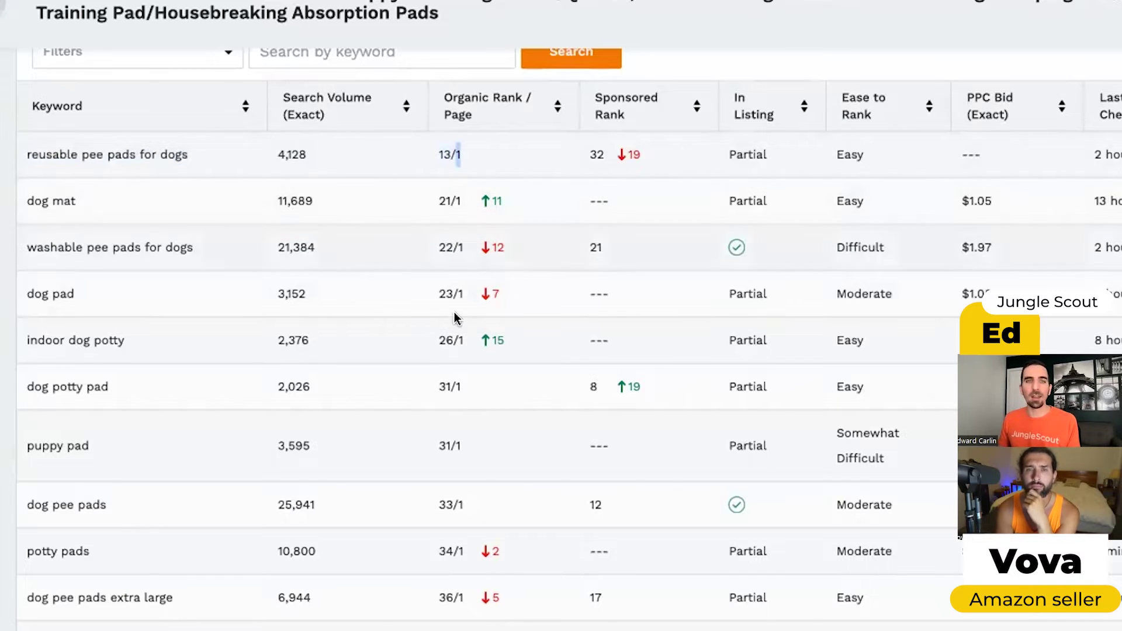
# Compare the organic rank and page values across the keyword table, including the keywords ranking on page 3.
pyautogui.scroll(-2, 440, 405)
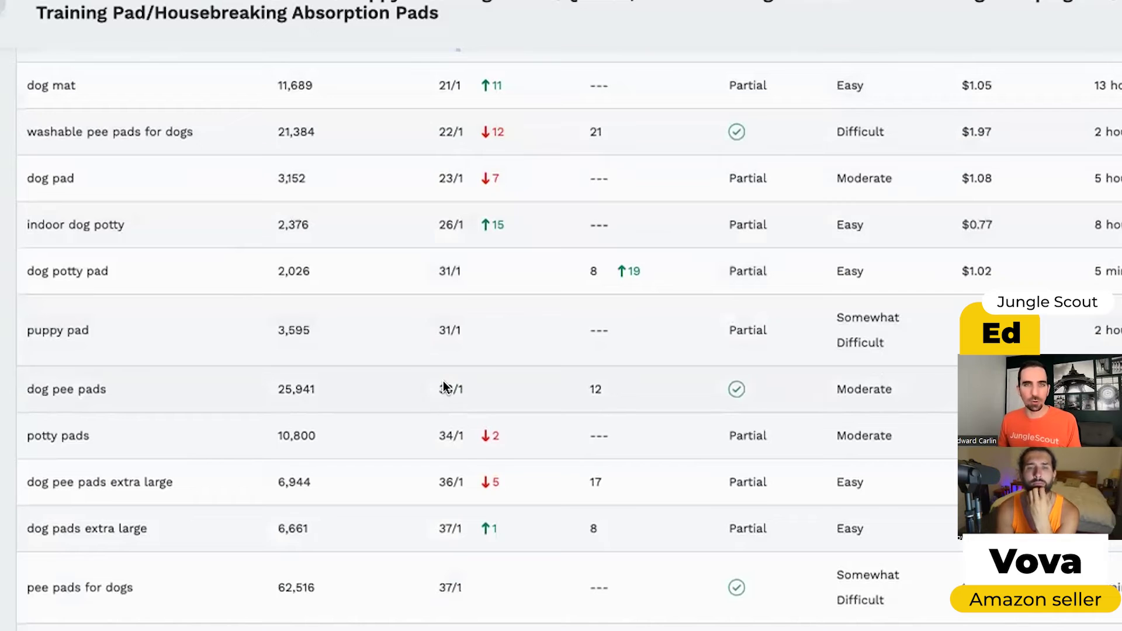
pyautogui.scroll(-8, 117, 531)
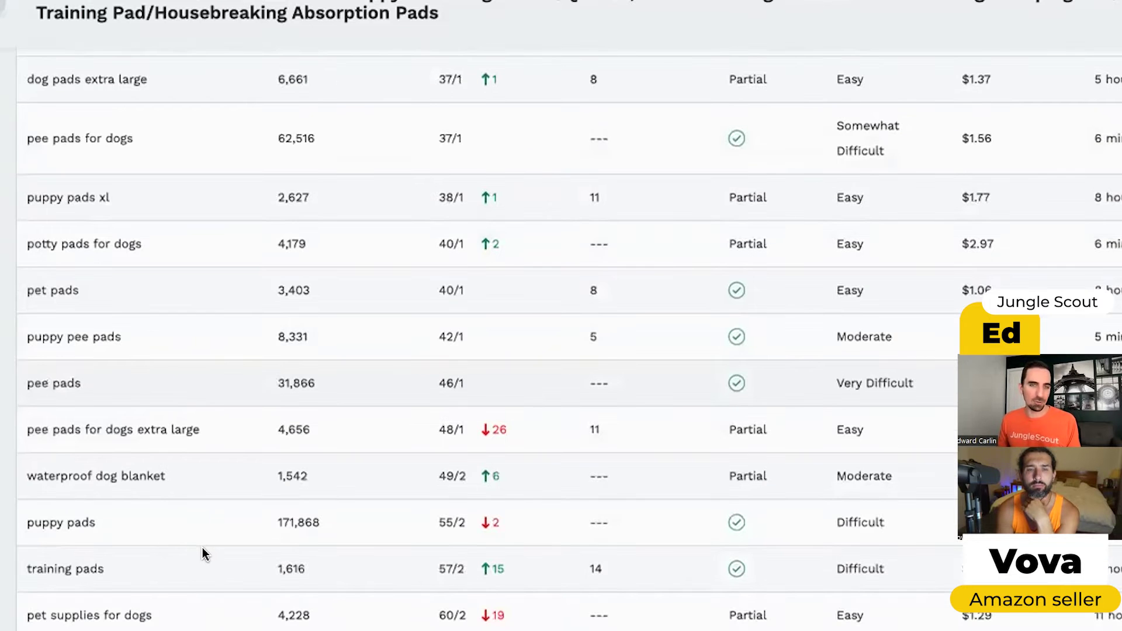
pyautogui.scroll(-18, 202, 548)
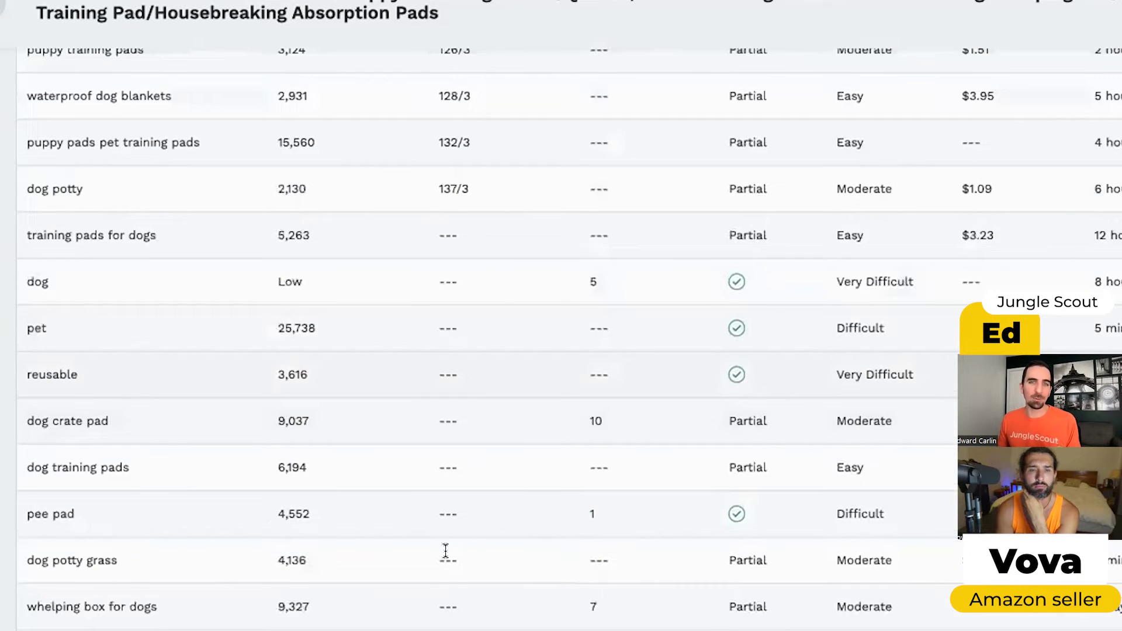
pyautogui.scroll(7, 445, 552)
pyautogui.doubleClick(469, 551)
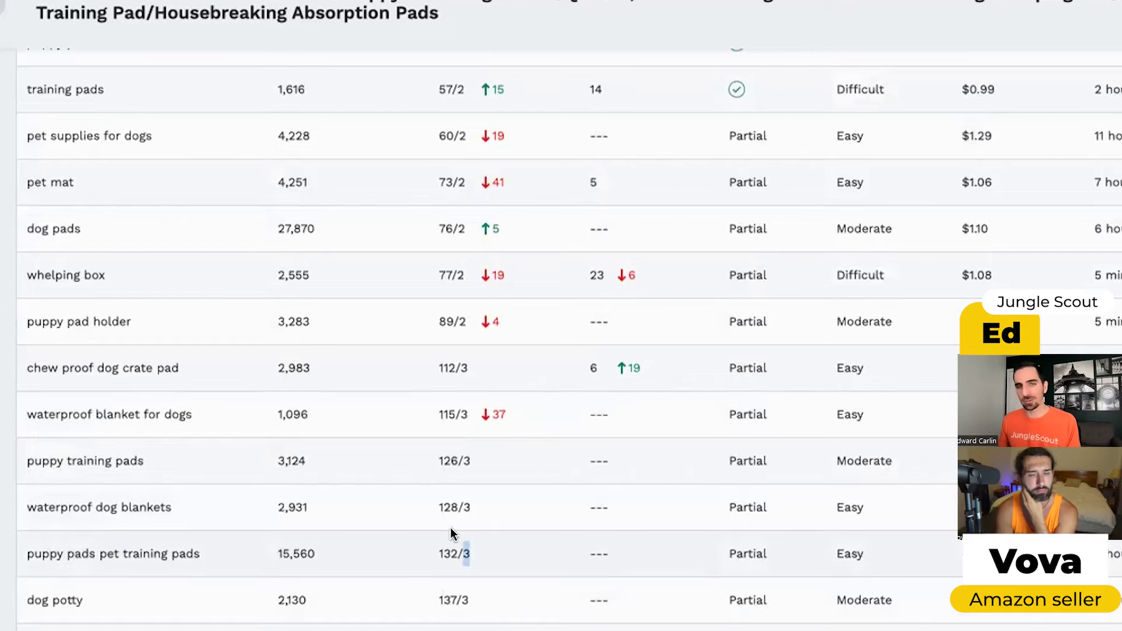
pyautogui.scroll(4, 484, 432)
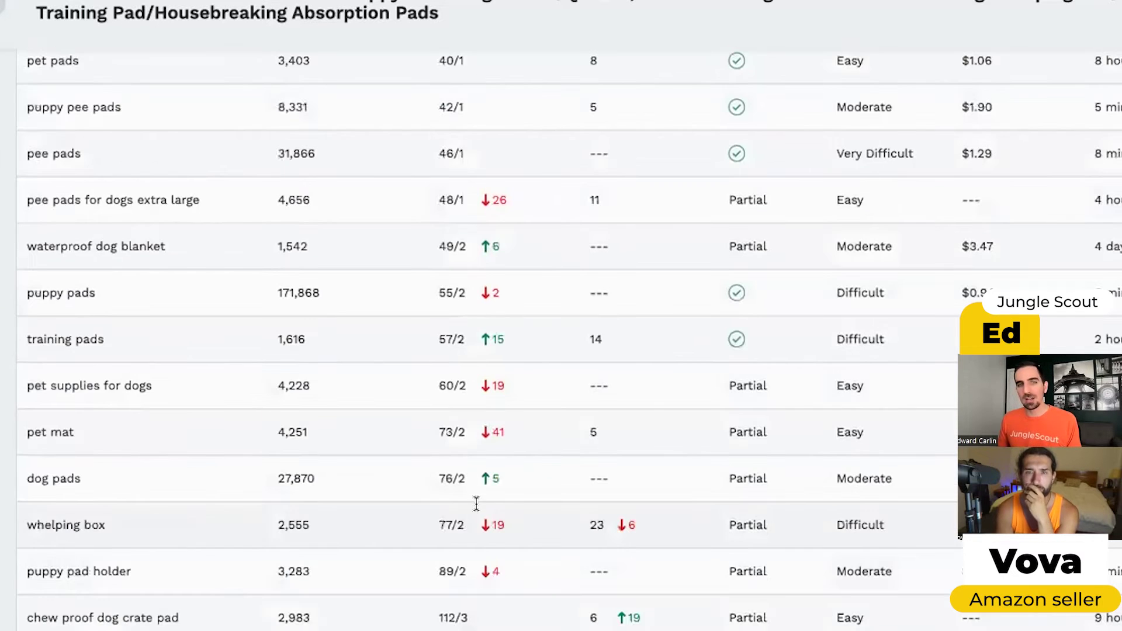
pyautogui.scroll(17, 476, 506)
pyautogui.scroll(1, 495, 506)
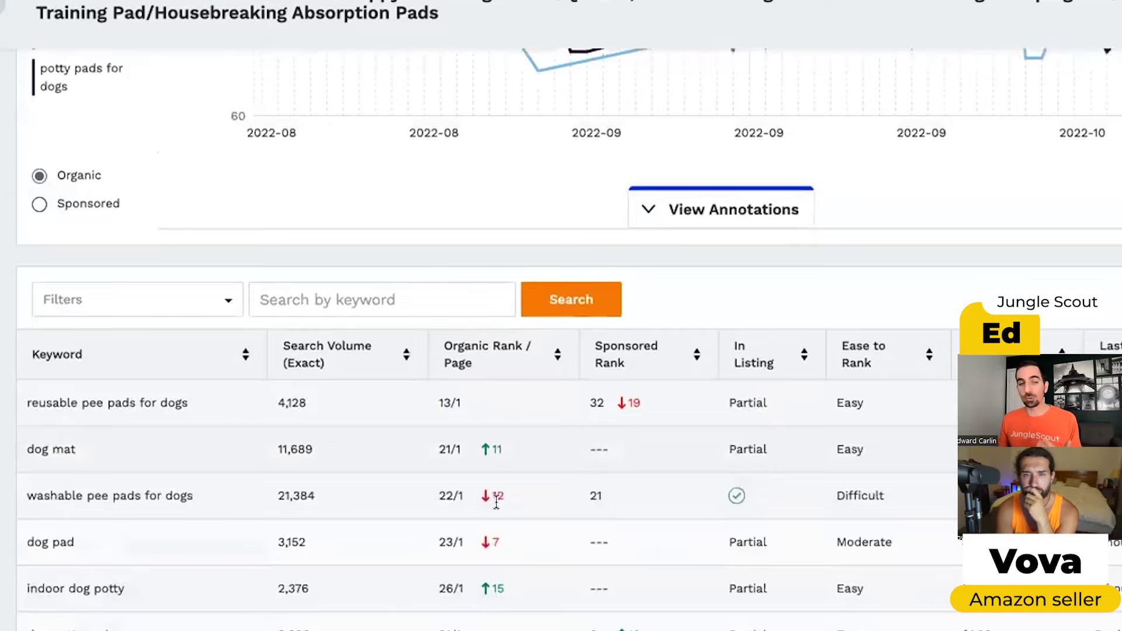
pyautogui.scroll(2, 496, 503)
pyautogui.scroll(-2, 500, 491)
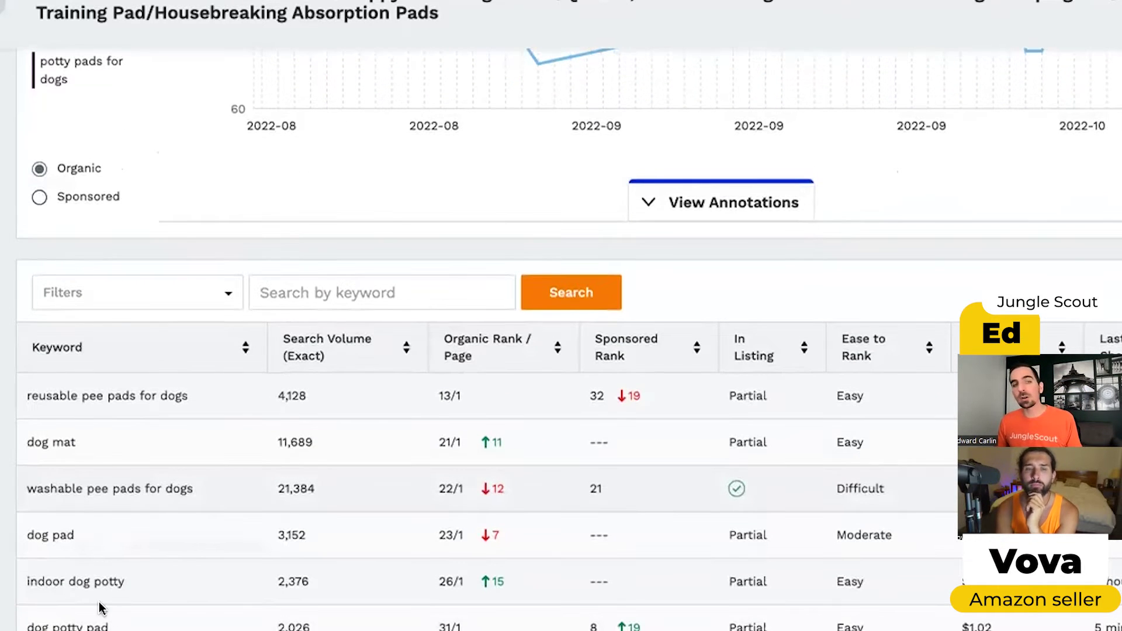
# Examine the organic rank changes in the keyword table, highlighting the change for "pee pads for dogs extra large".
pyautogui.scroll(-5, 96, 570)
pyautogui.scroll(-10, 99, 570)
pyautogui.scroll(-1, 110, 571)
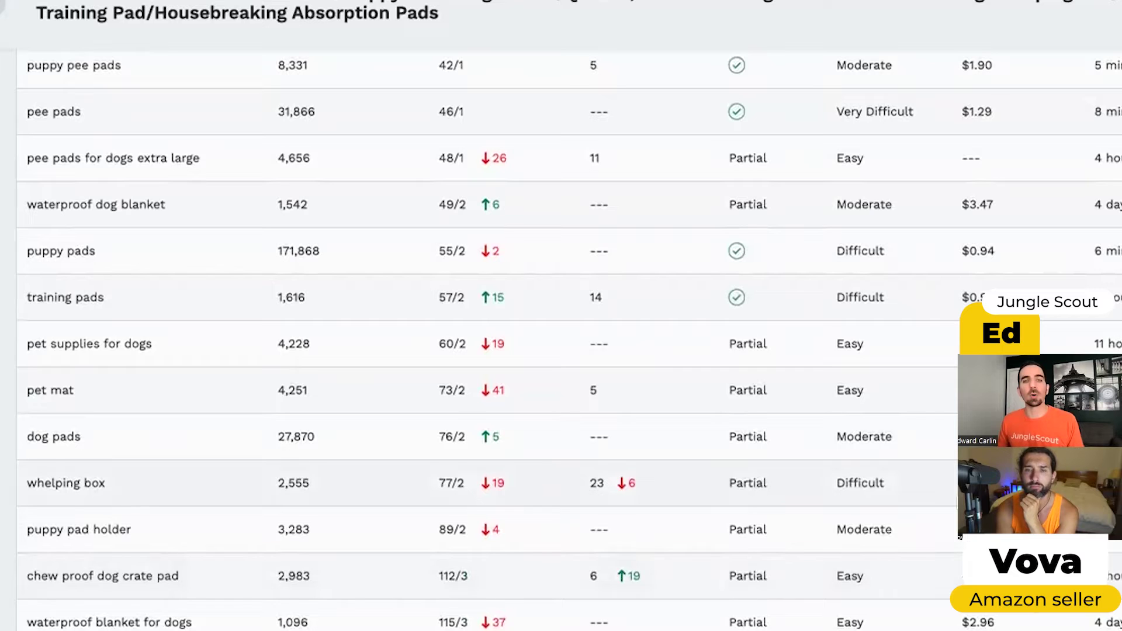
pyautogui.scroll(1, 481, 347)
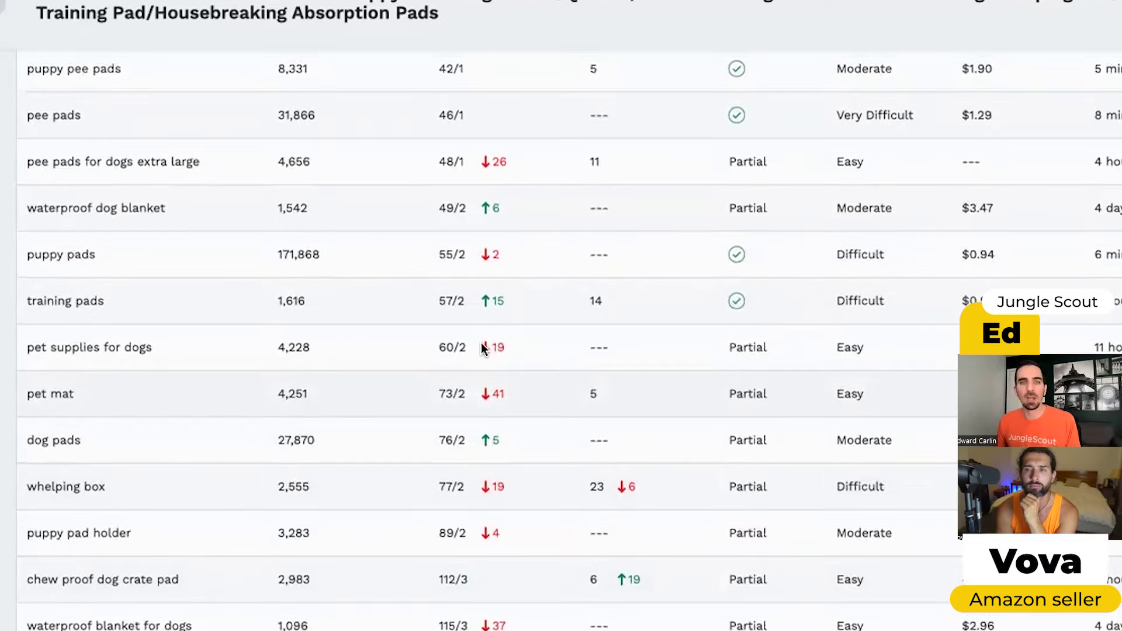
pyautogui.scroll(3, 505, 341)
pyautogui.scroll(1, 505, 341)
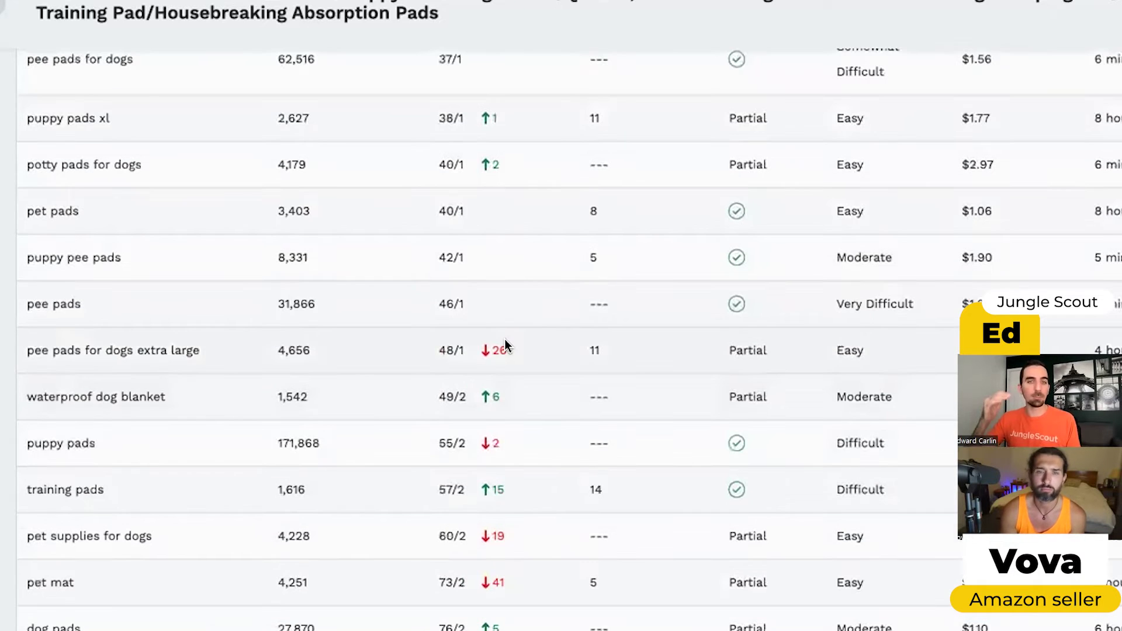
pyautogui.moveTo(503, 345); pyautogui.dragTo(493, 347)
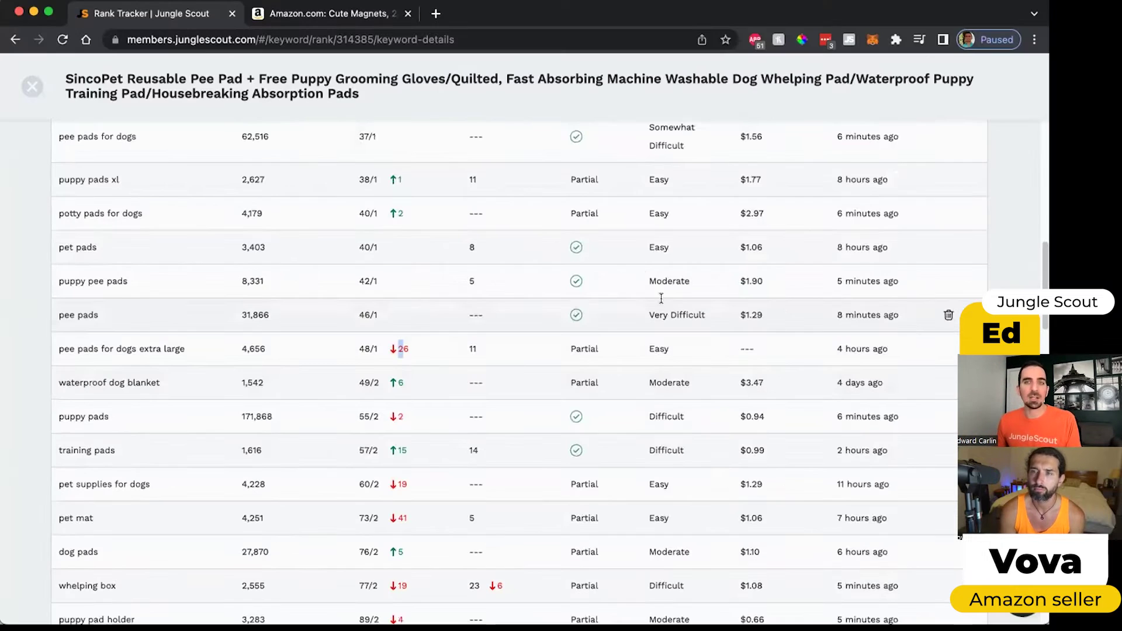
# Return to the first rows of the keyword table and highlight the keyword "washable pee pads for dogs" to check its listing match.
pyautogui.scroll(5, 640, 266)
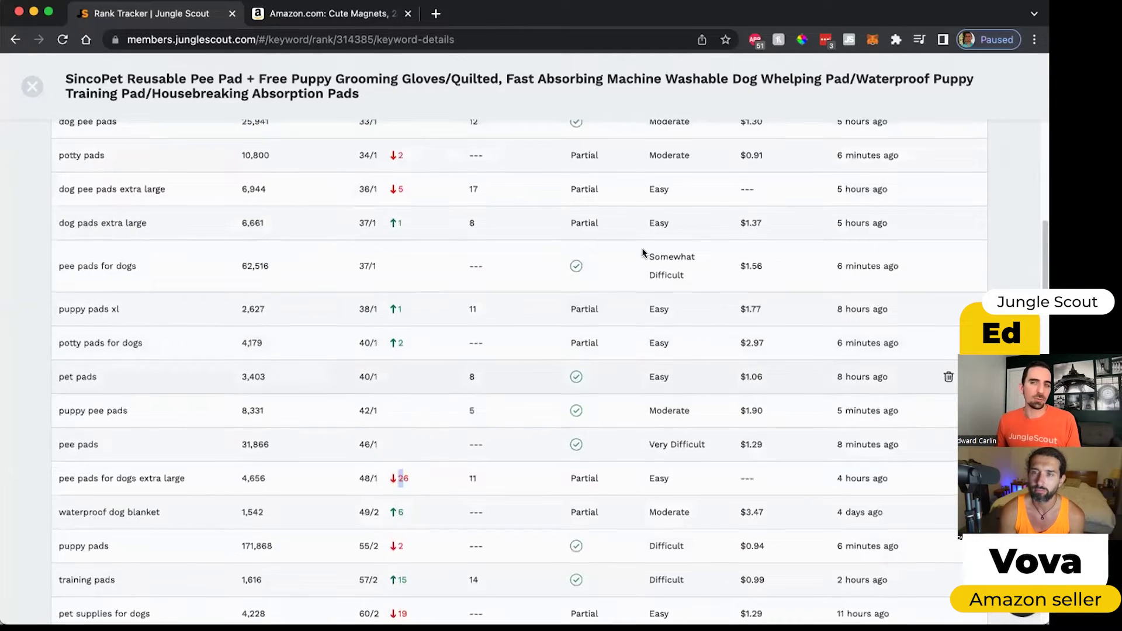
pyautogui.scroll(5, 671, 304)
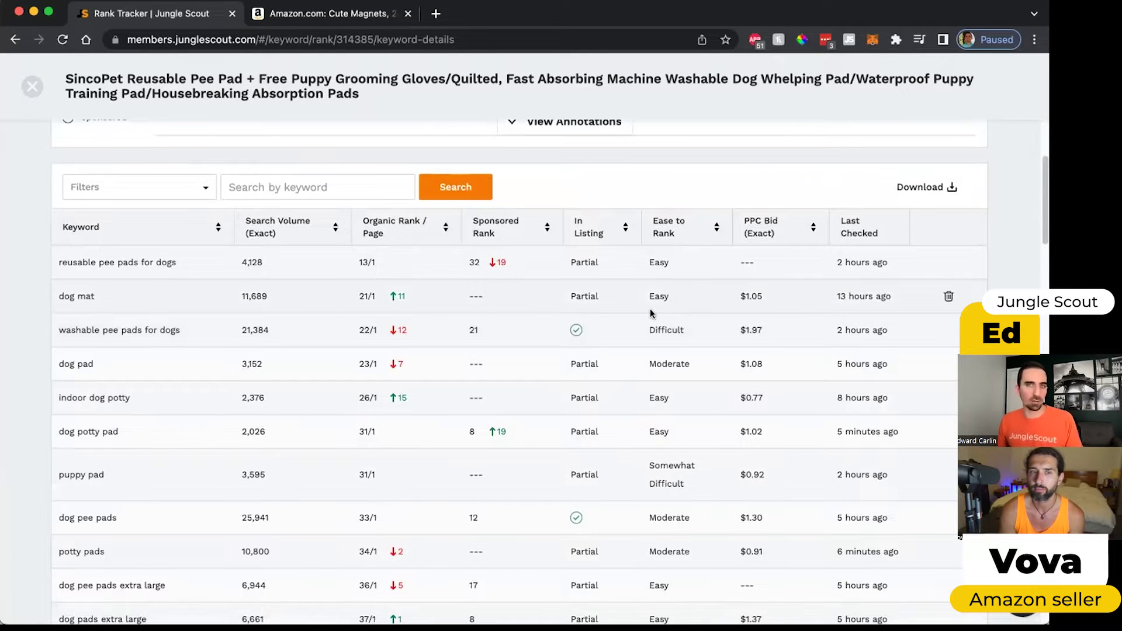
pyautogui.scroll(1, 587, 254)
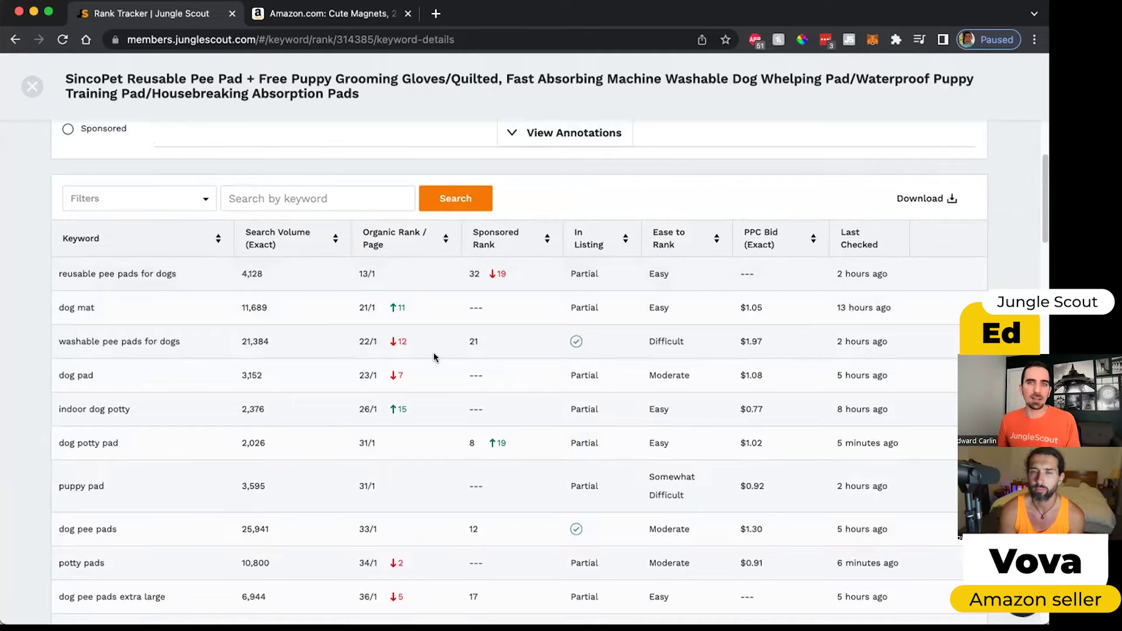
pyautogui.tripleClick(221, 348)
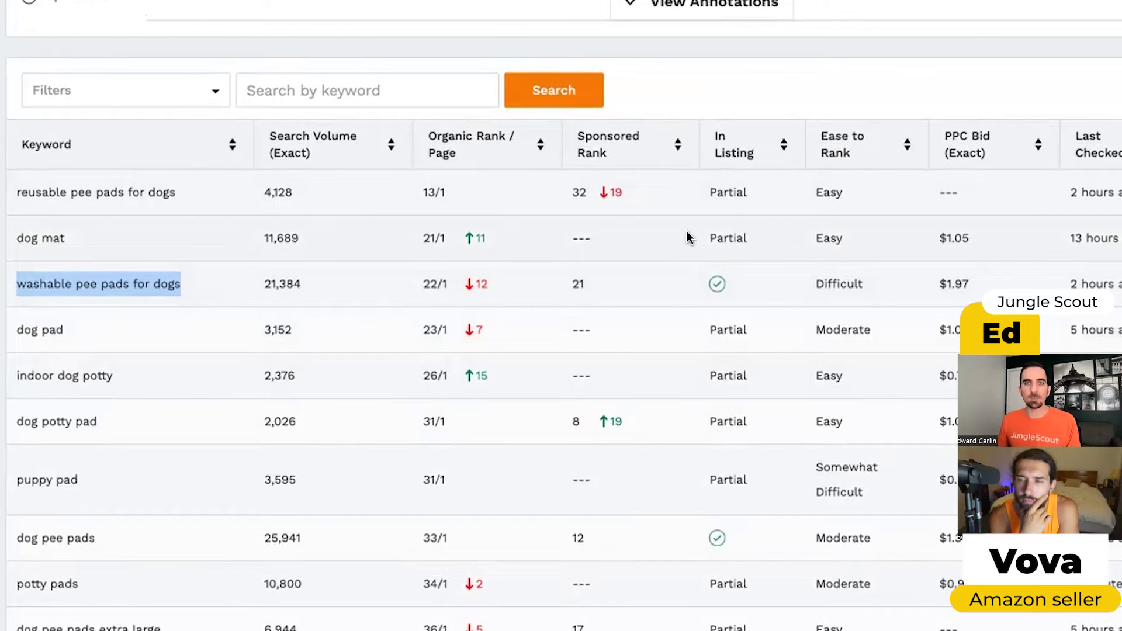
# Examine the In Listing status and organic rank of "dog mat", highlighting its individual words and the full phrase.
pyautogui.doubleClick(698, 236)
pyautogui.click(28, 234)
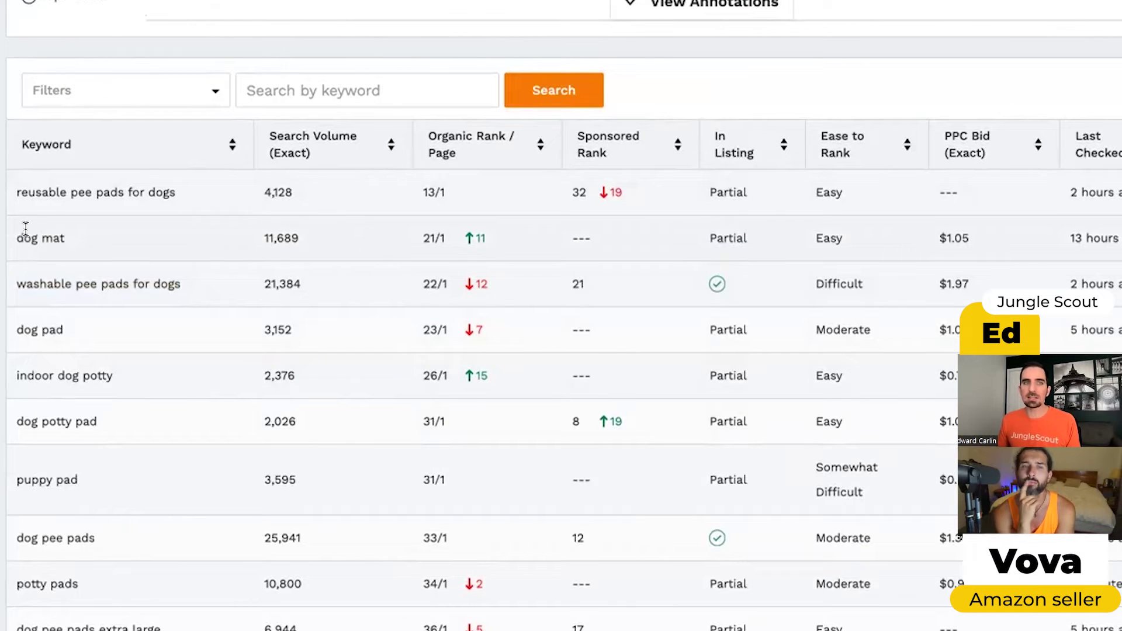
pyautogui.doubleClick(44, 234)
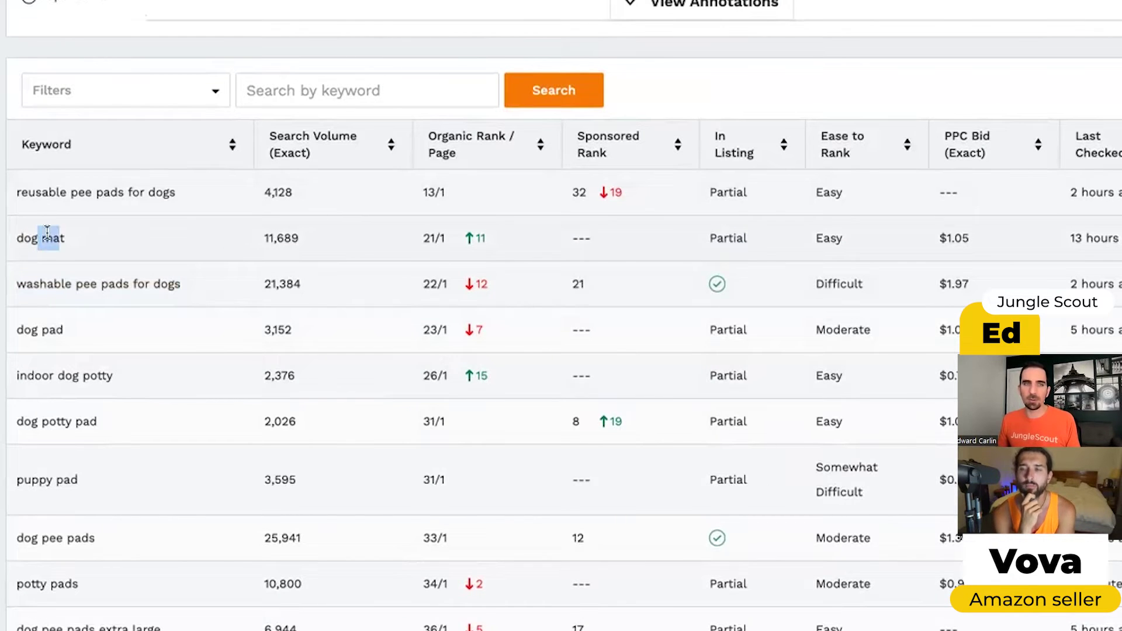
pyautogui.doubleClick(47, 234)
pyautogui.doubleClick(22, 238)
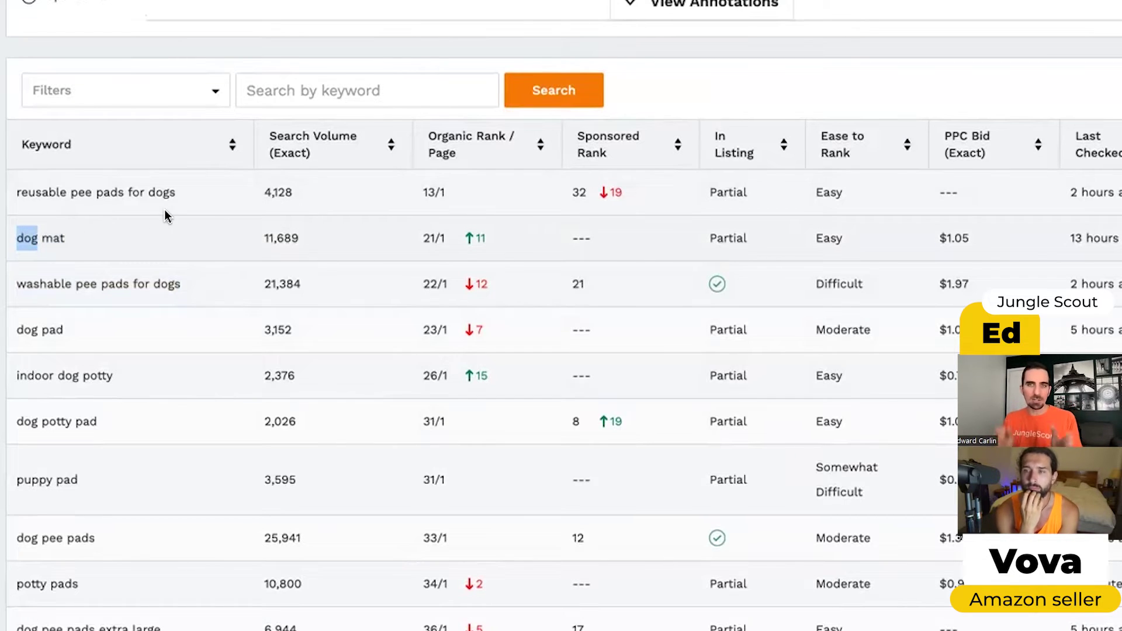
pyautogui.moveTo(94, 240); pyautogui.dragTo(7, 239)
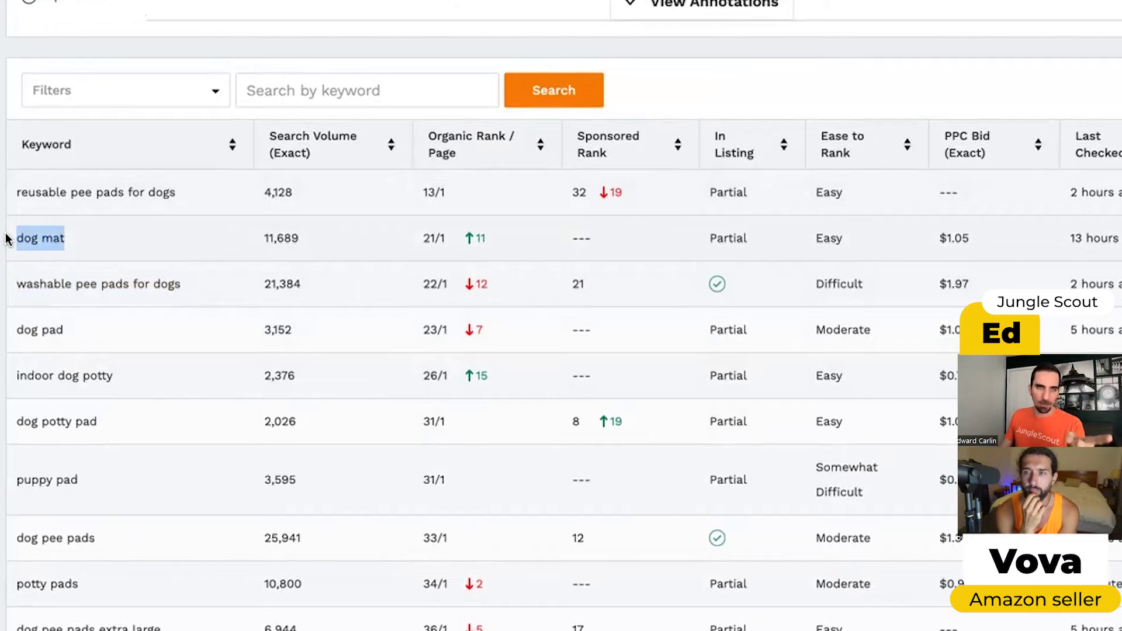
pyautogui.doubleClick(447, 238)
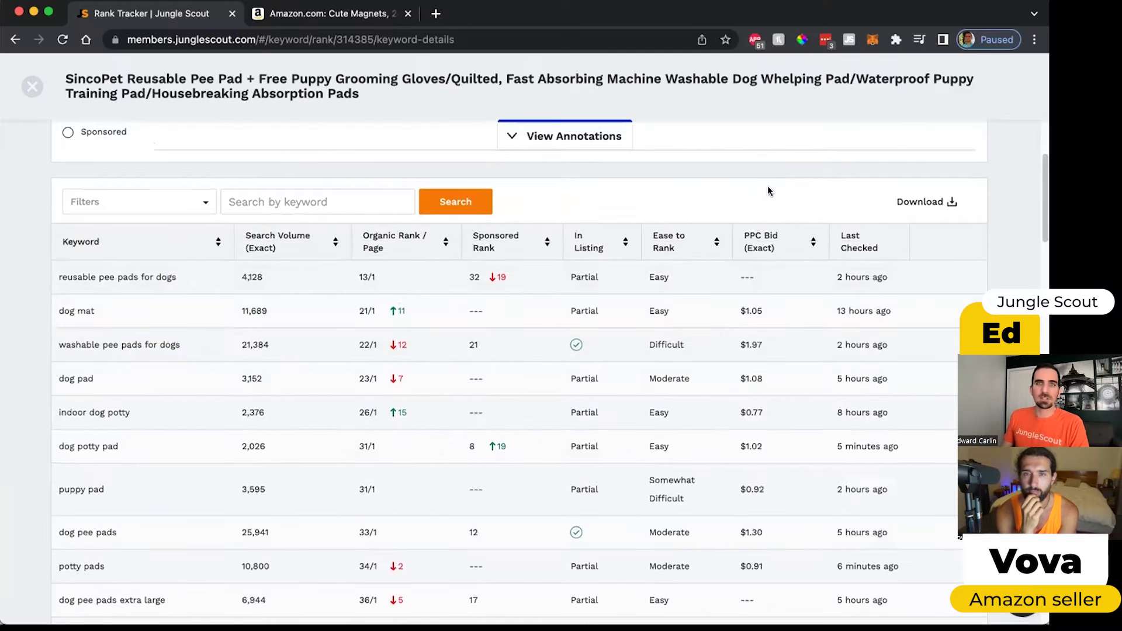
# Return to the Keyword Ranking Performance chart and examine the keywords' organic ranking lines over the last 60 days.
pyautogui.click(998, 69)
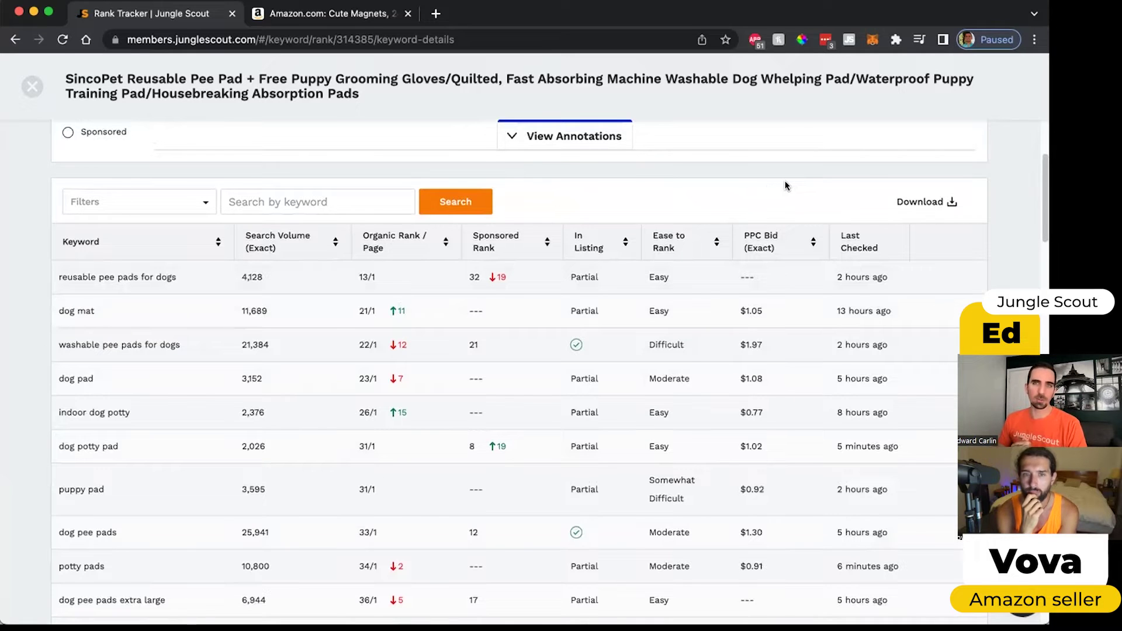
pyautogui.scroll(10, 785, 186)
pyautogui.scroll(2, 785, 185)
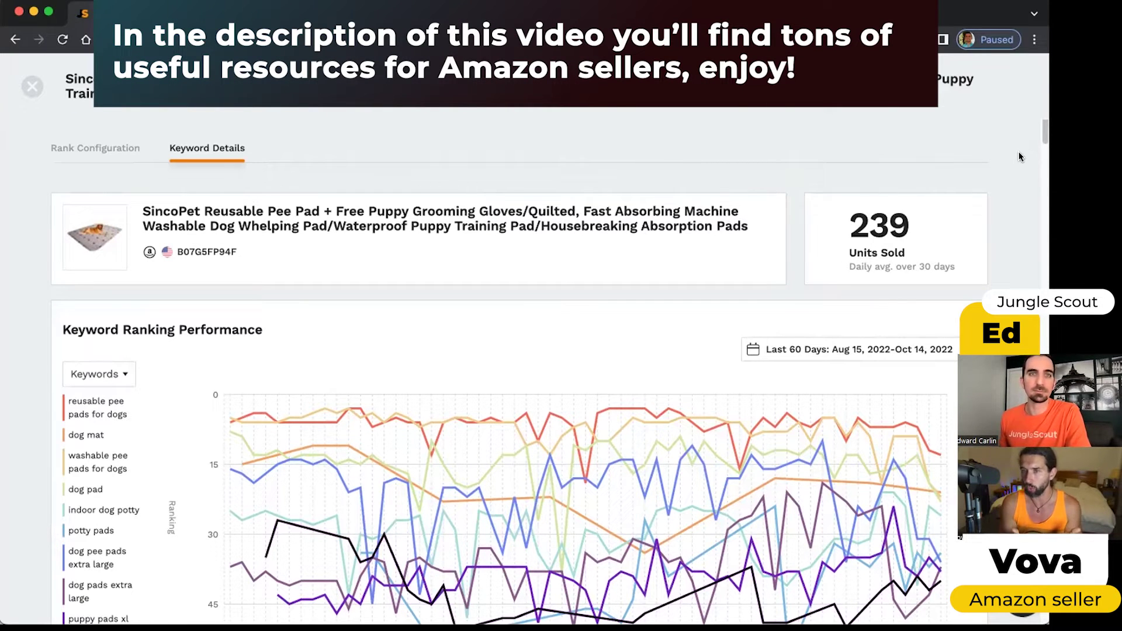
pyautogui.scroll(-1, 392, 204)
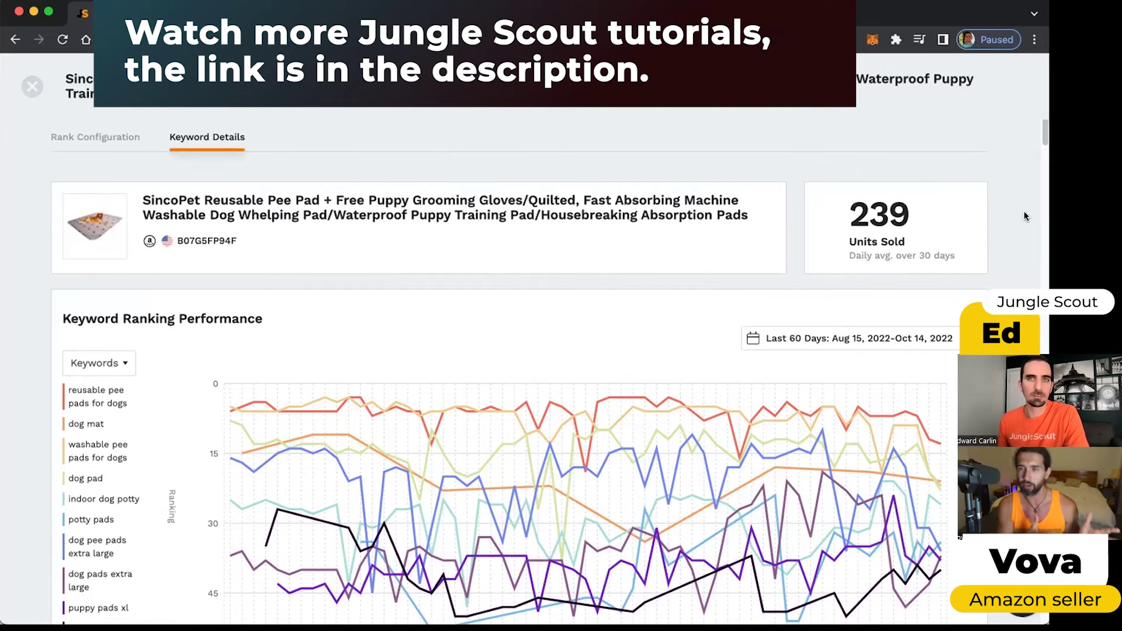
pyautogui.scroll(-1, 1017, 204)
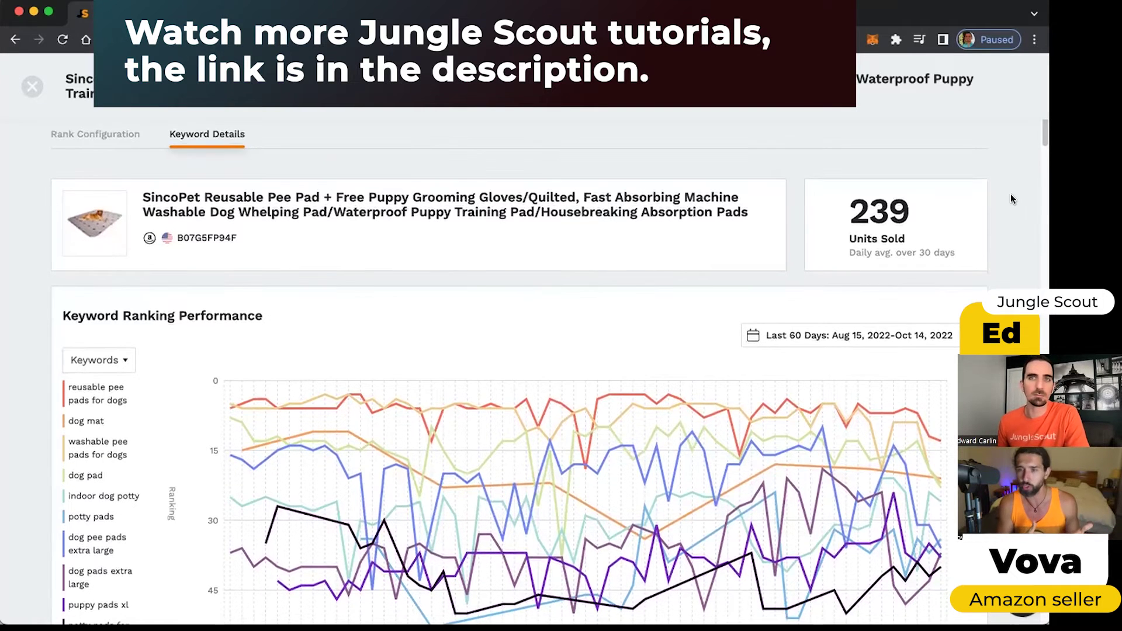
pyautogui.scroll(-1, 1011, 196)
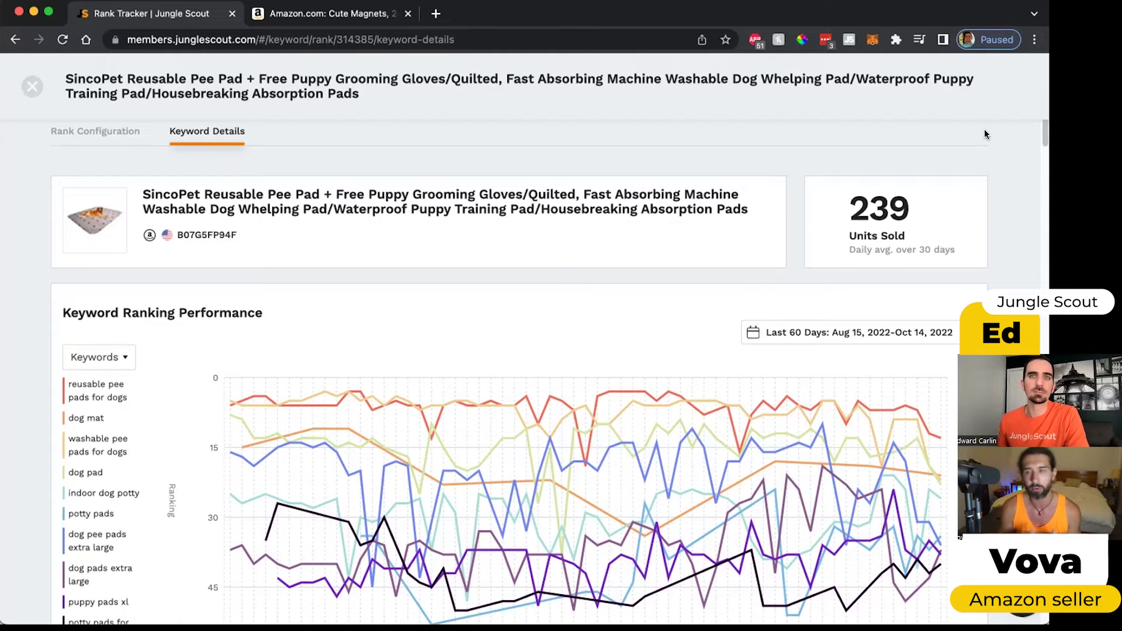
pyautogui.scroll(-1, 1011, 160)
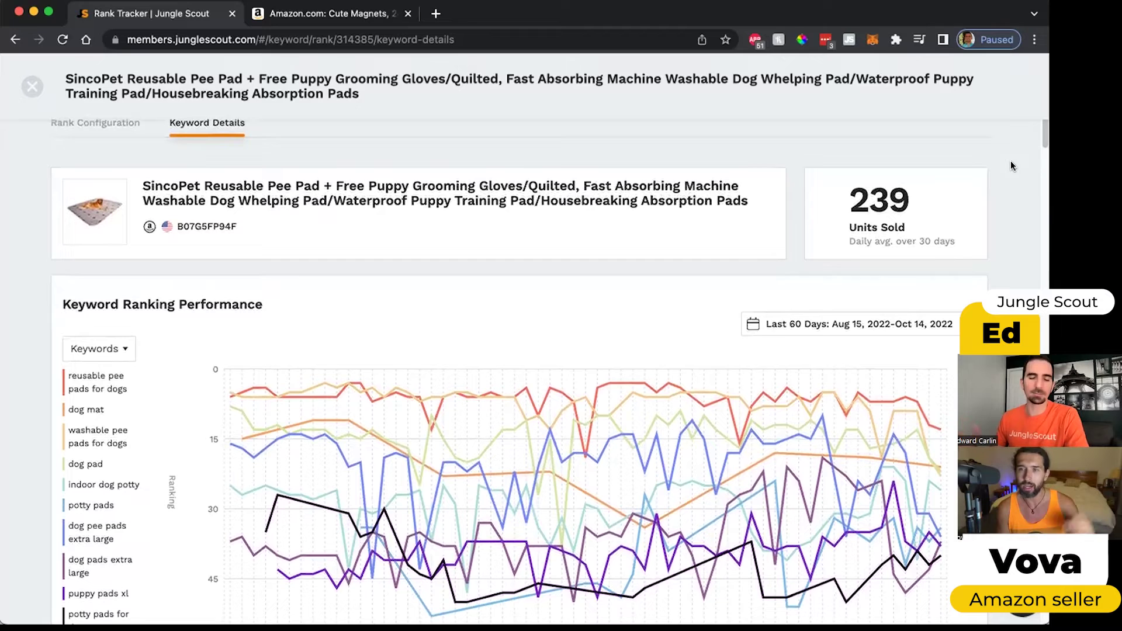
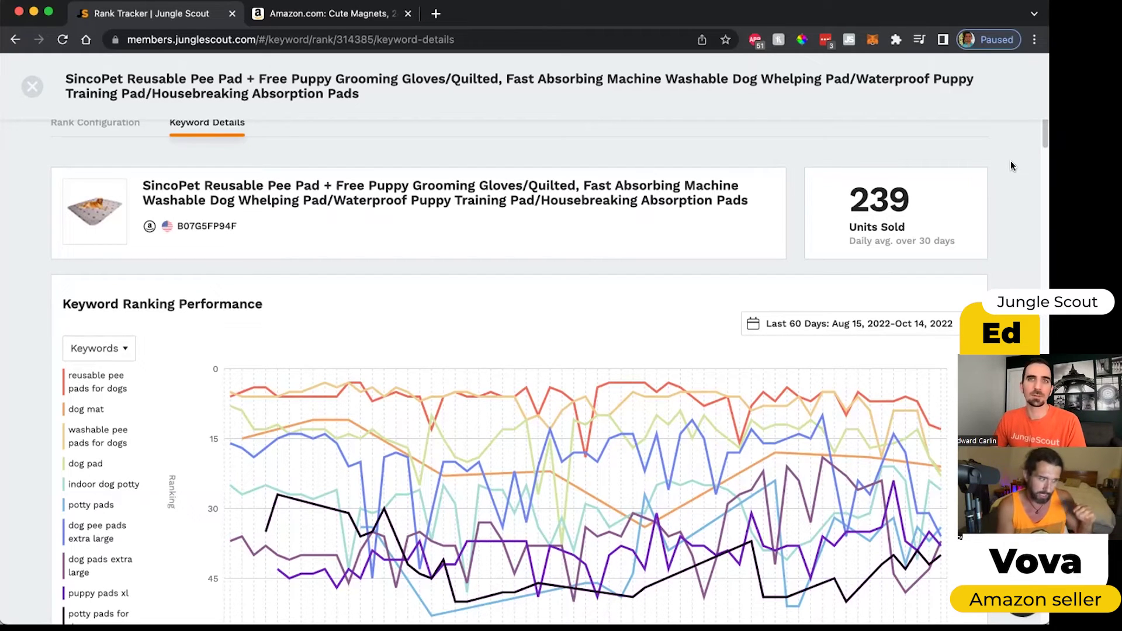
pyautogui.scroll(-2, 996, 189)
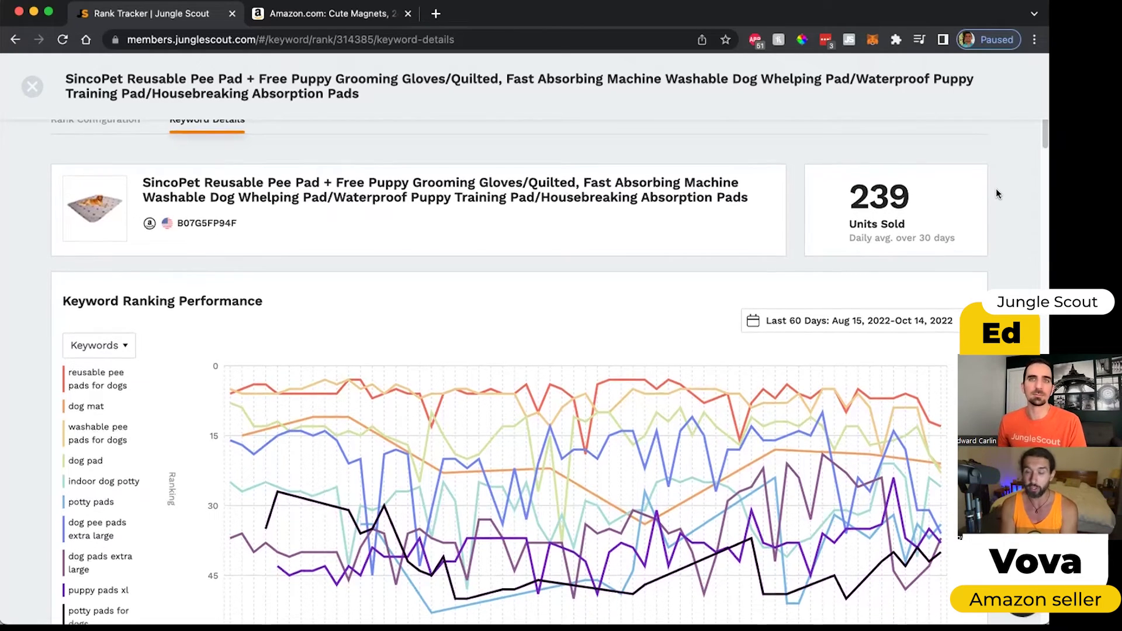
pyautogui.scroll(-1, 1000, 188)
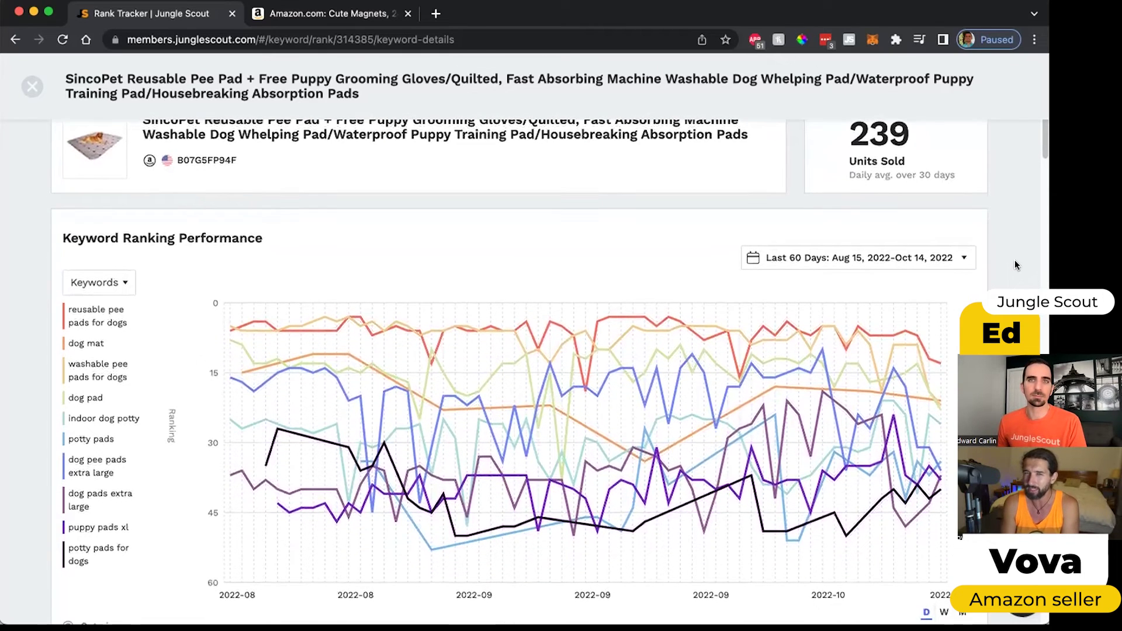
pyautogui.scroll(-1, 1015, 259)
pyautogui.scroll(-1, 1013, 266)
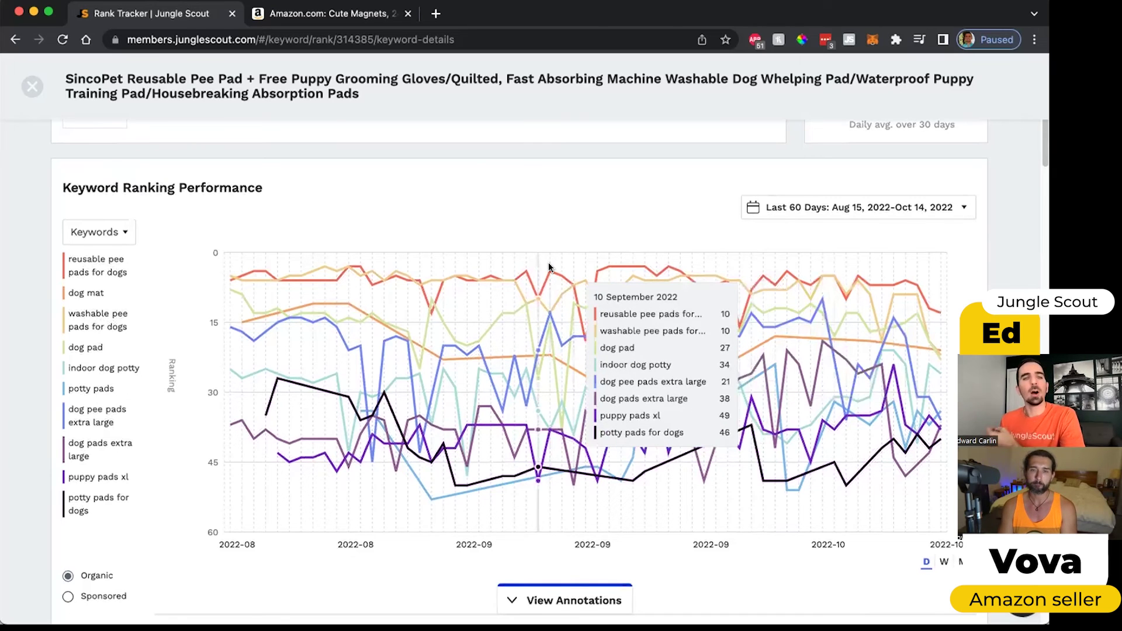
# Expand the annotations section below the ranking chart and review its annotation table together with the chart.
pyautogui.click(520, 598)
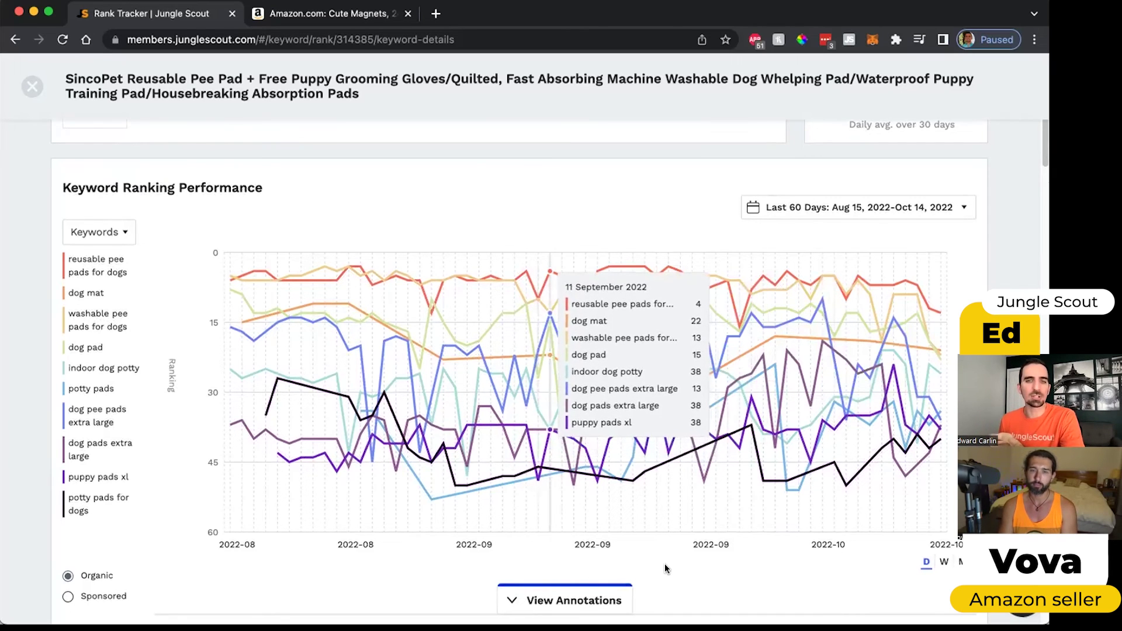
pyautogui.scroll(-2, 289, 466)
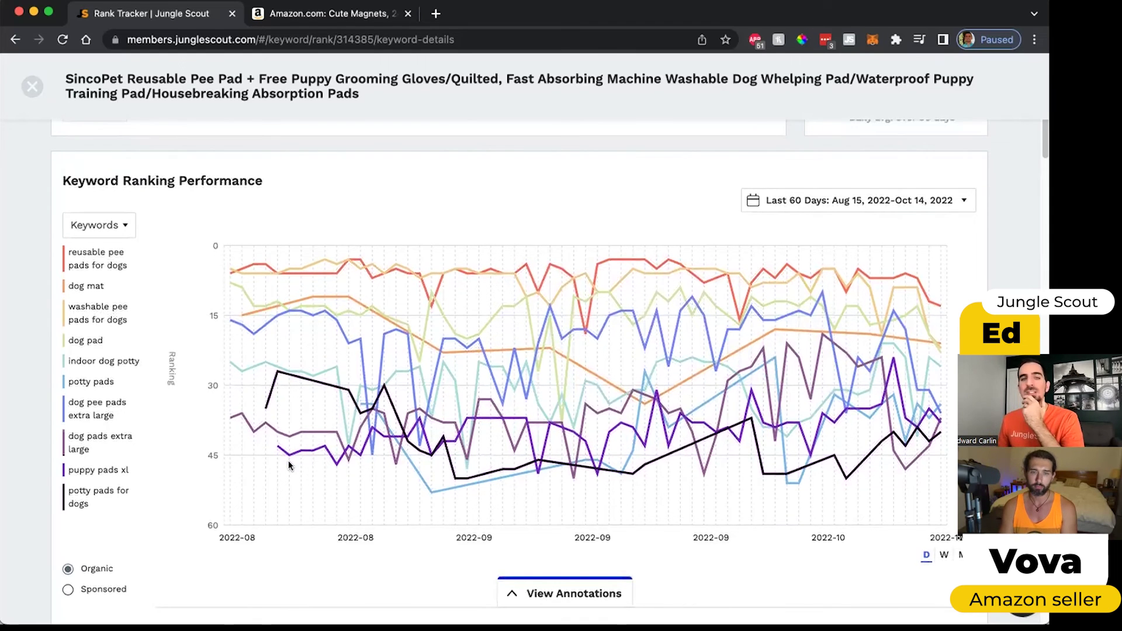
pyautogui.scroll(-2, 288, 461)
pyautogui.scroll(-4, 285, 505)
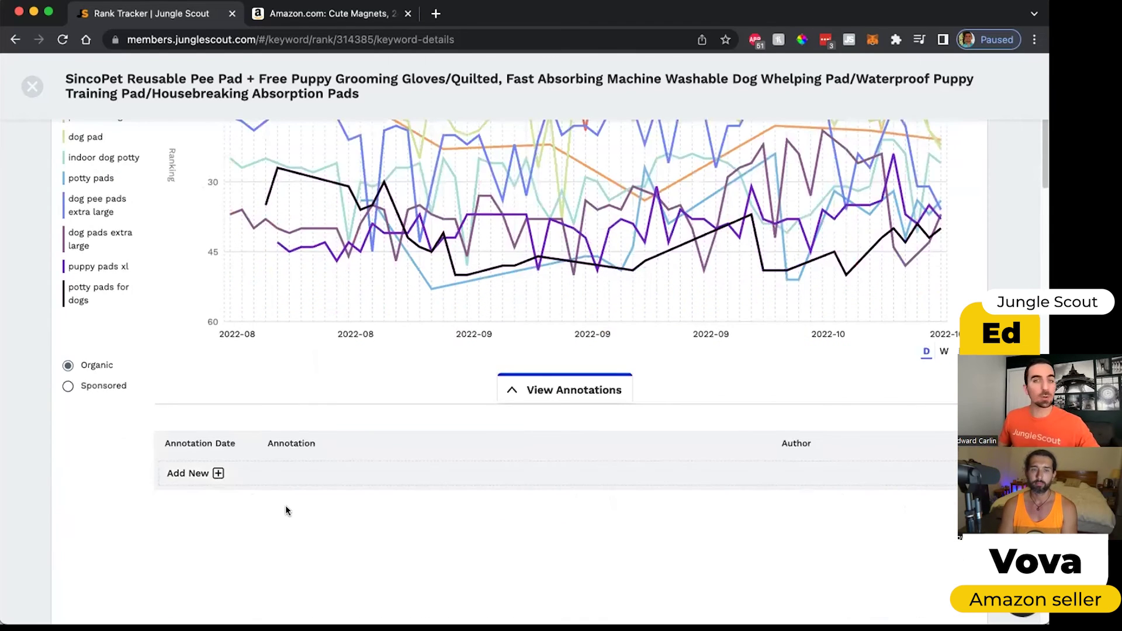
pyautogui.scroll(2, 286, 510)
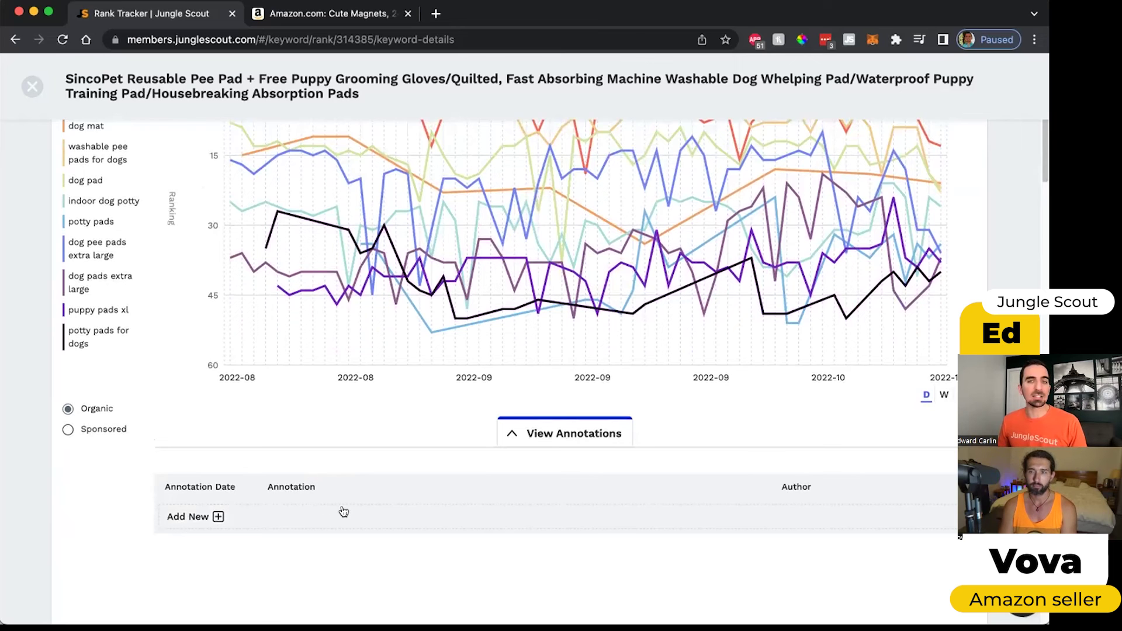
pyautogui.scroll(1, 357, 501)
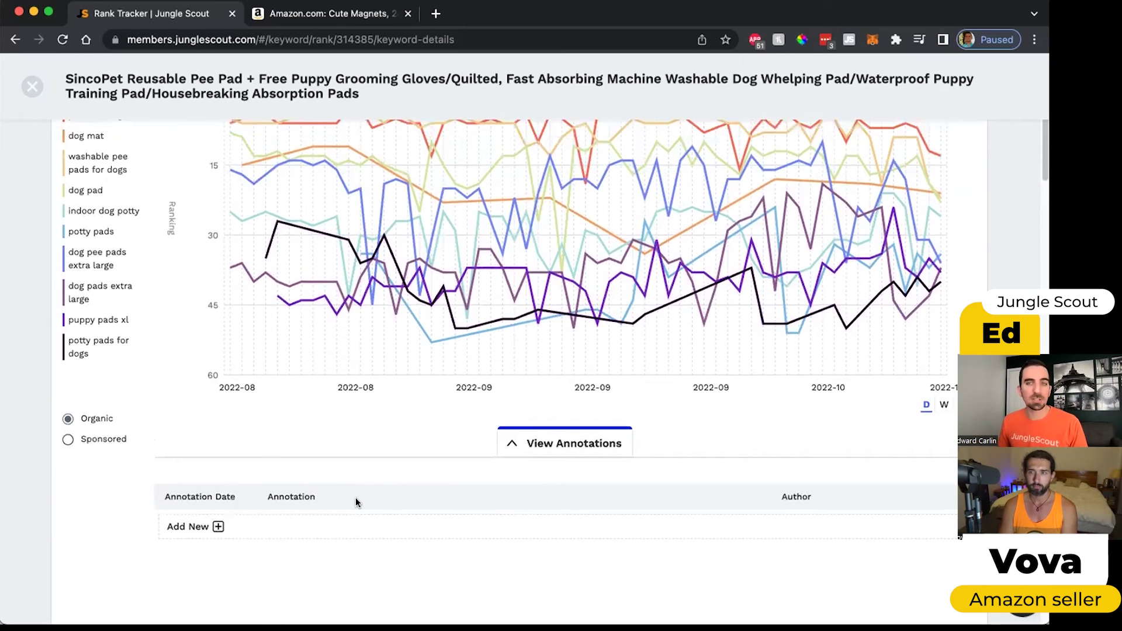
pyautogui.scroll(3, 356, 497)
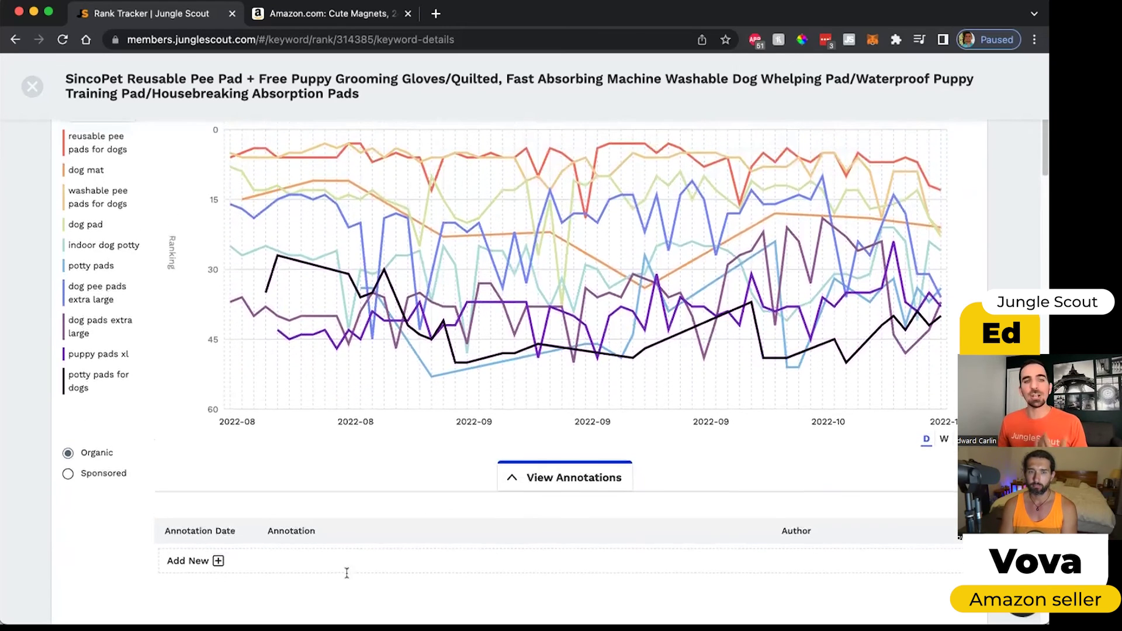
# Start a new annotation entry below the ranking chart and check the keyword ranks for 13 September 2022.
pyautogui.click(351, 562)
pyautogui.moveTo(576, 194)
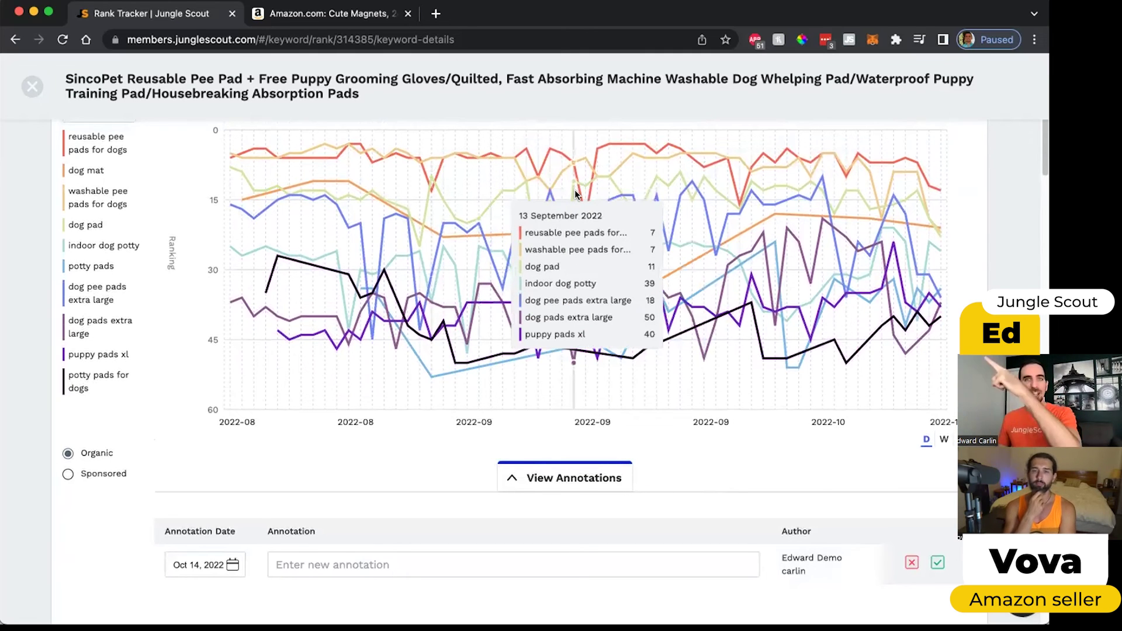
pyautogui.click(307, 560)
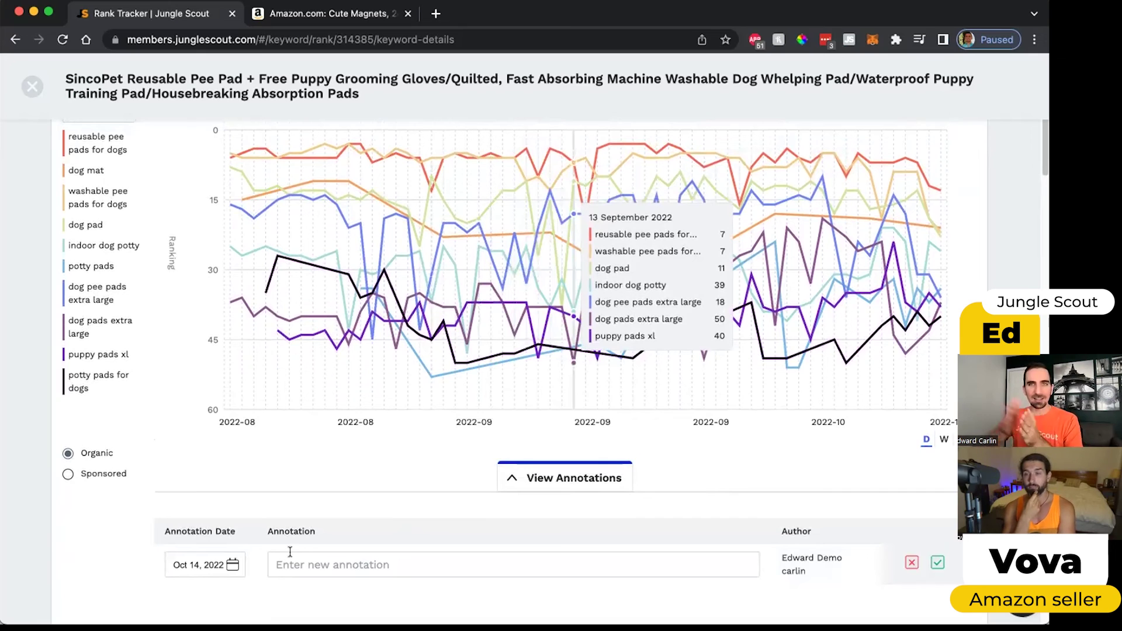
# Collapse the annotations section and close the product's keyword details to return to the Washable Pee Pads group.
pyautogui.click(511, 477)
pyautogui.click(510, 479)
pyautogui.scroll(-1, 509, 478)
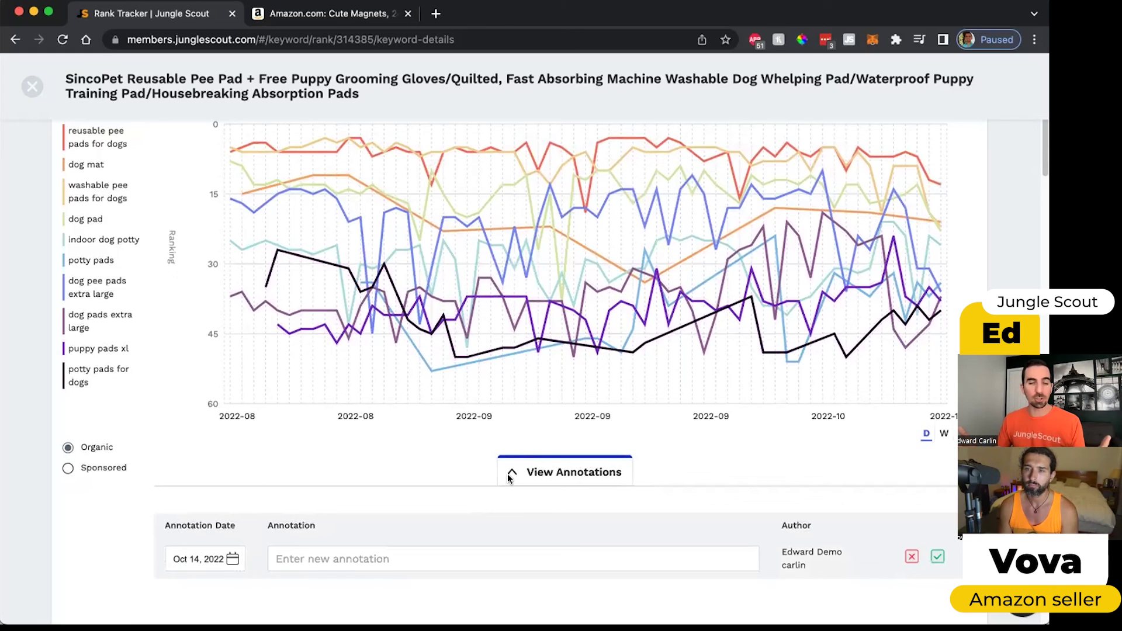
pyautogui.click(513, 471)
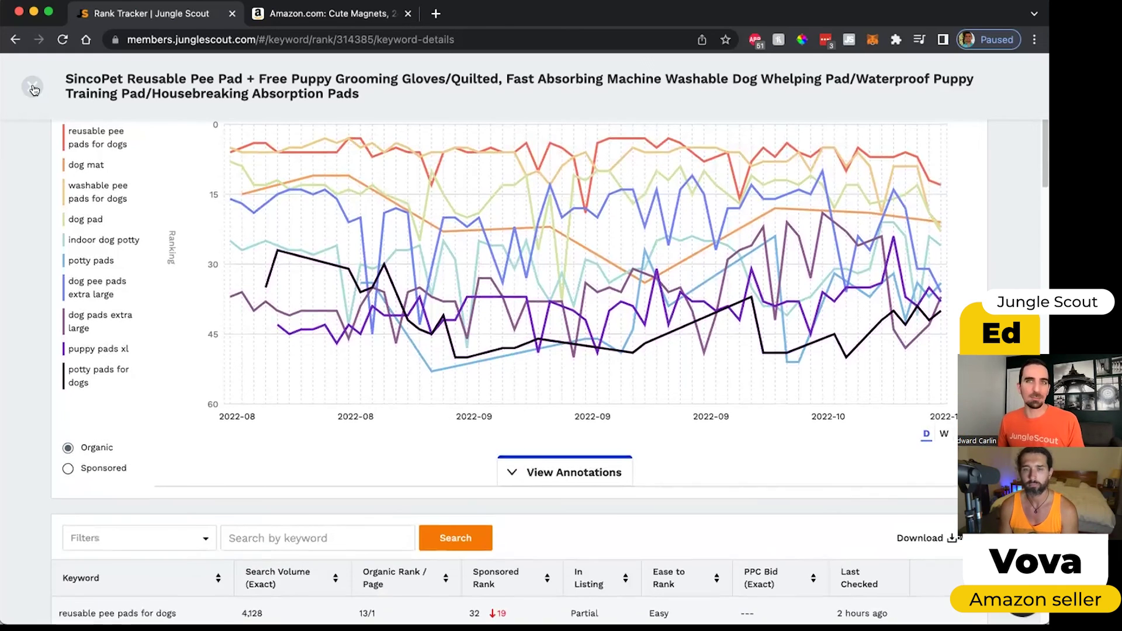
pyautogui.scroll(1, 167, 324)
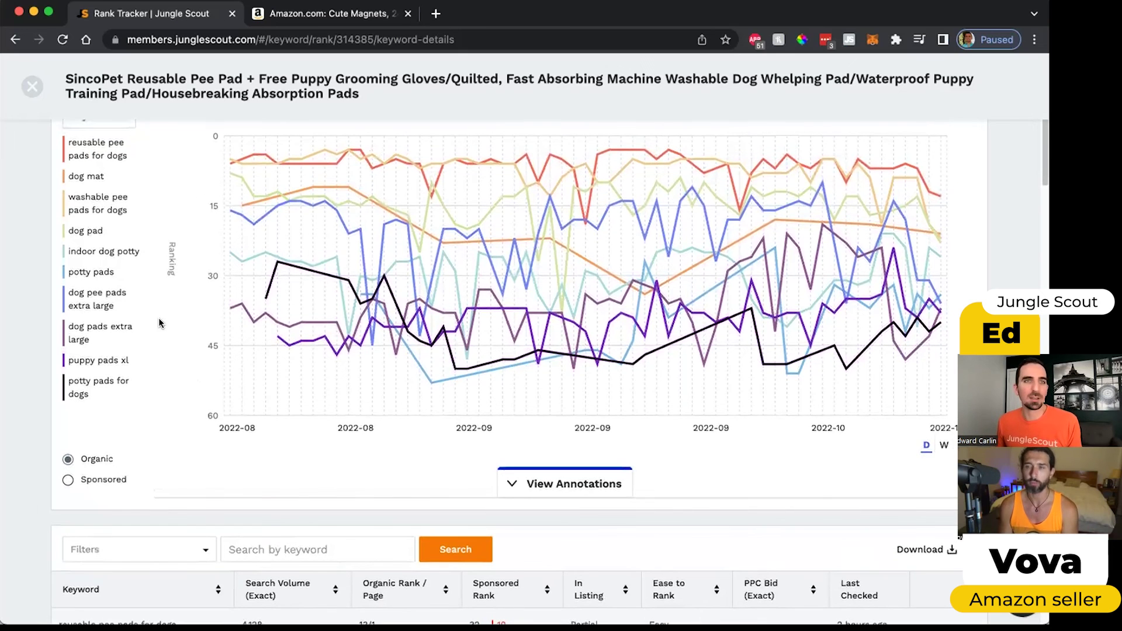
pyautogui.press('Escape')
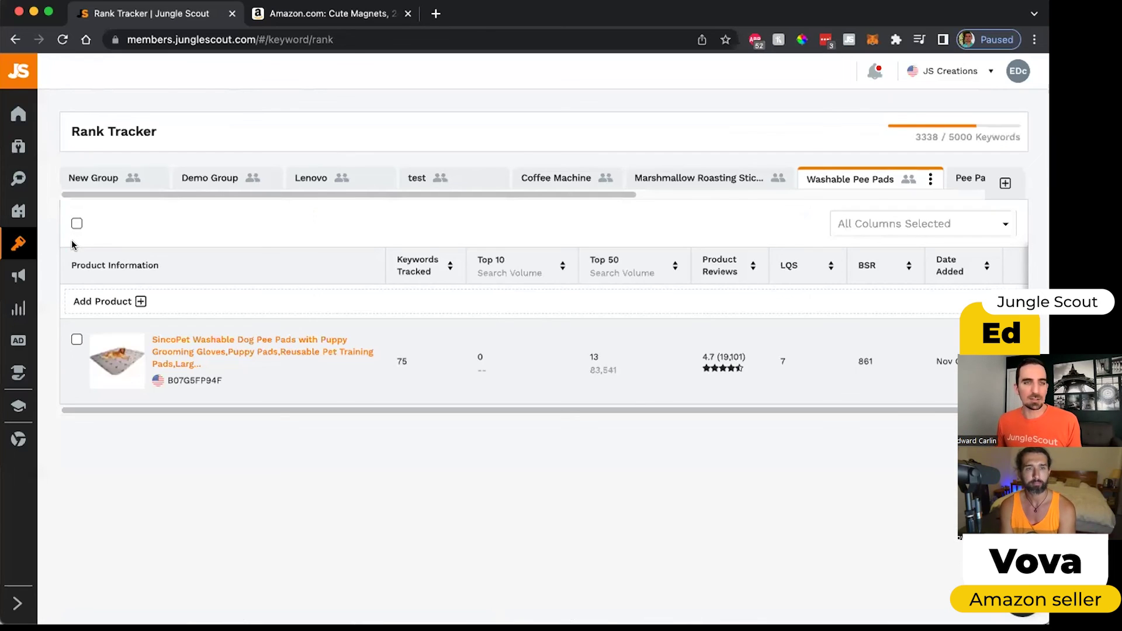